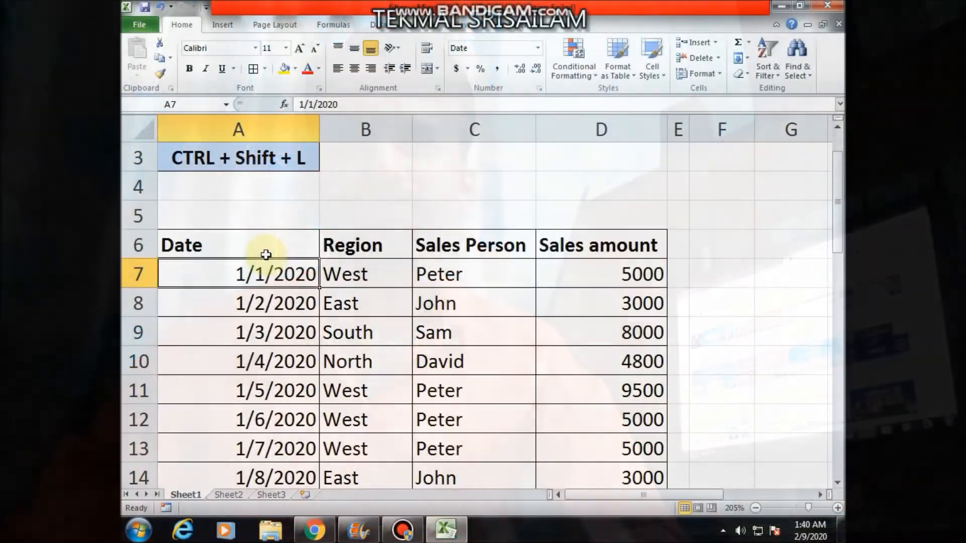
- Add filters to all headers of the sales table in row 6 and remove them again
{"action": "left_click", "coordinate": [264, 250]}
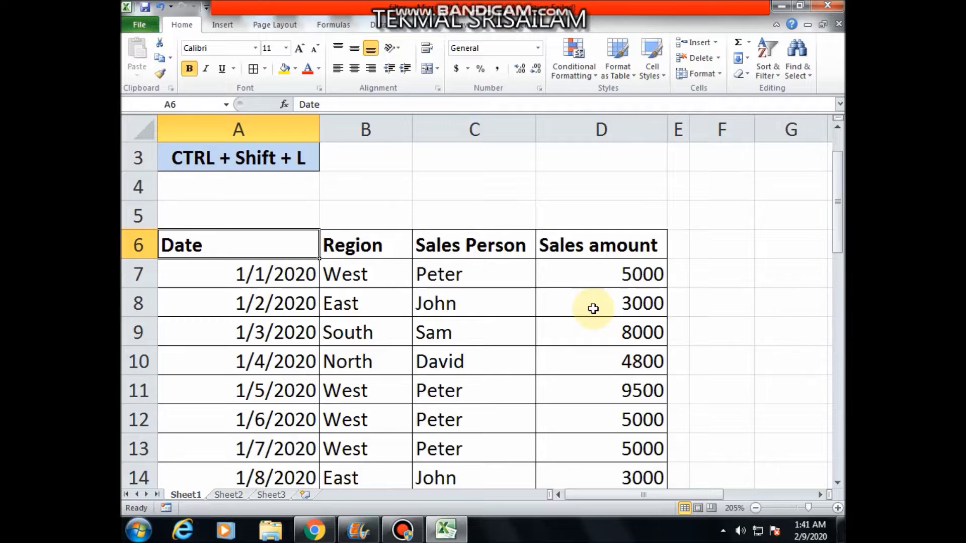
{"action": "left_click", "coordinate": [376, 244]}
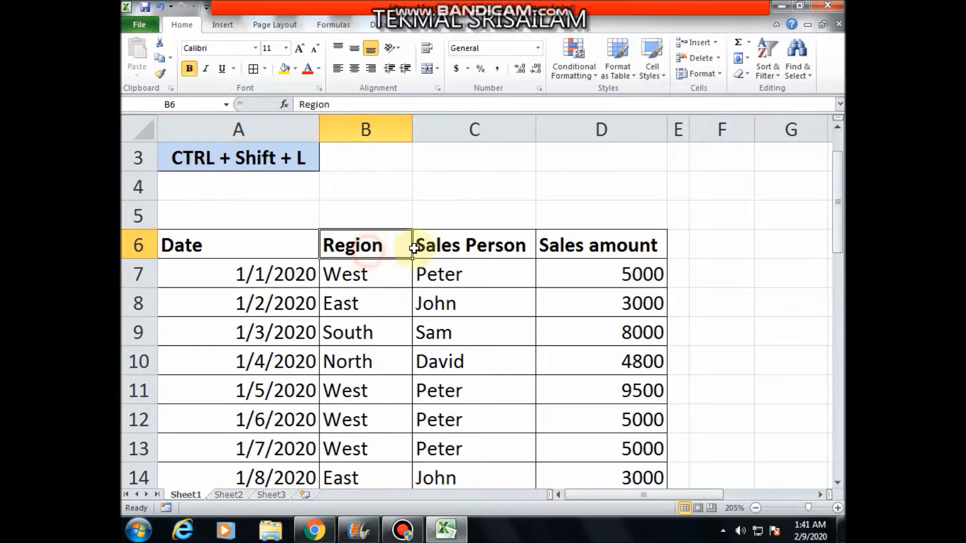
{"action": "left_click", "coordinate": [457, 251]}
{"action": "left_click", "coordinate": [258, 245]}
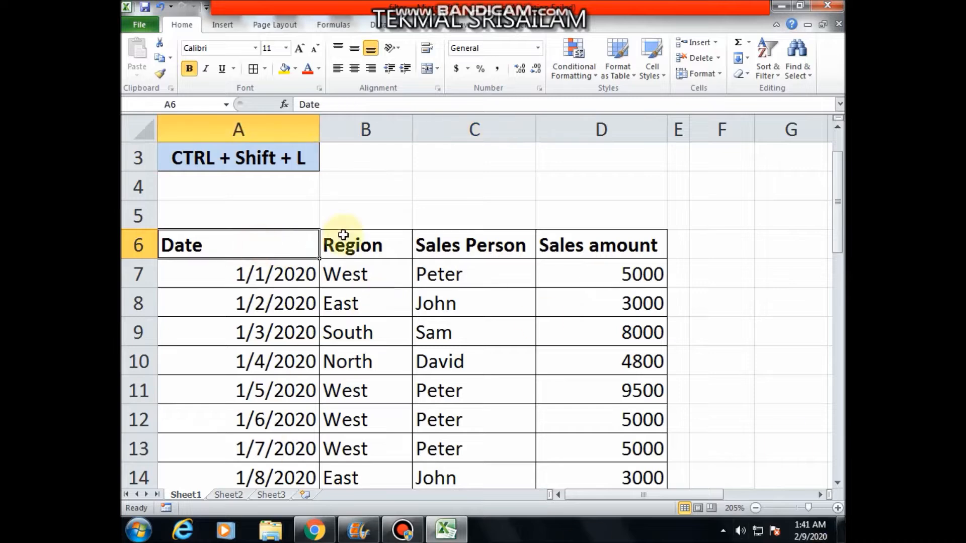
{"action": "left_click", "coordinate": [374, 25]}
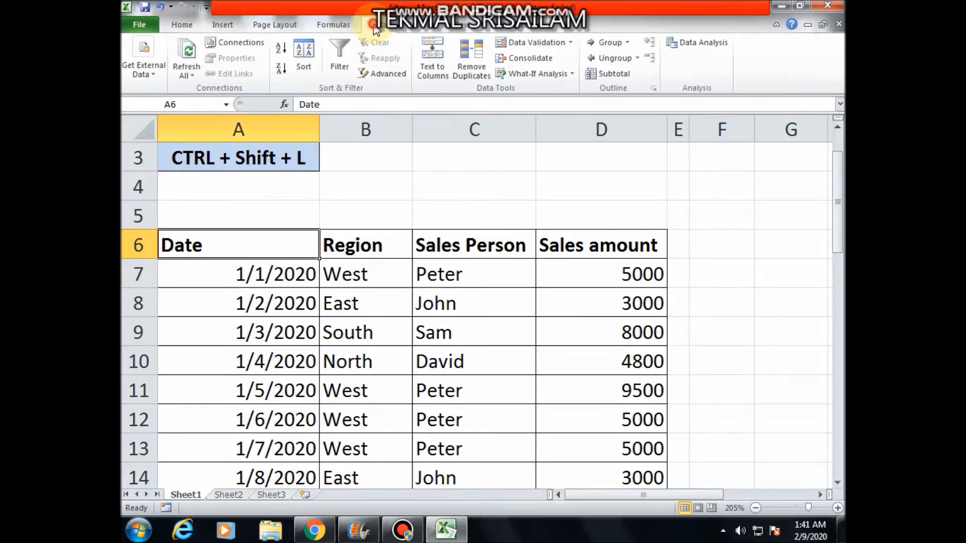
{"action": "left_click", "coordinate": [334, 54]}
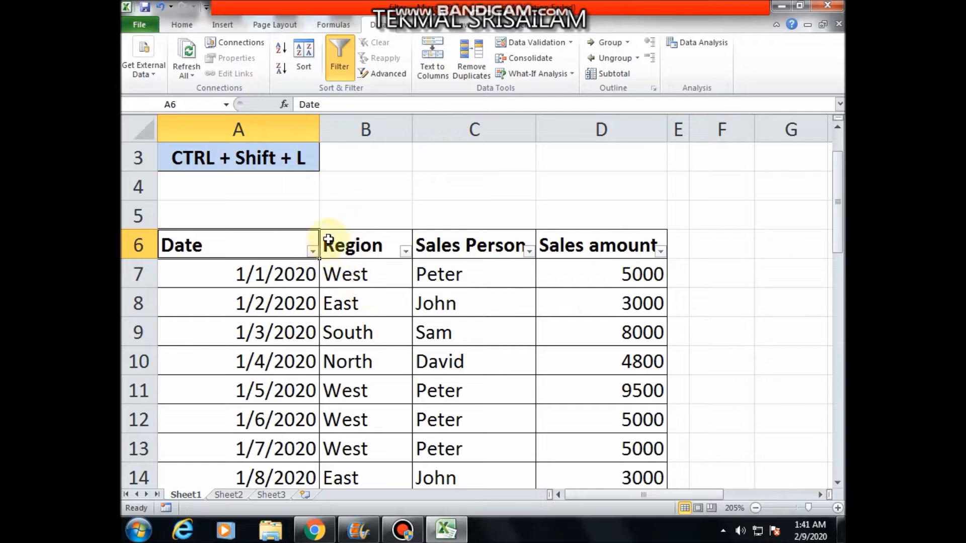
{"action": "left_click", "coordinate": [338, 73]}
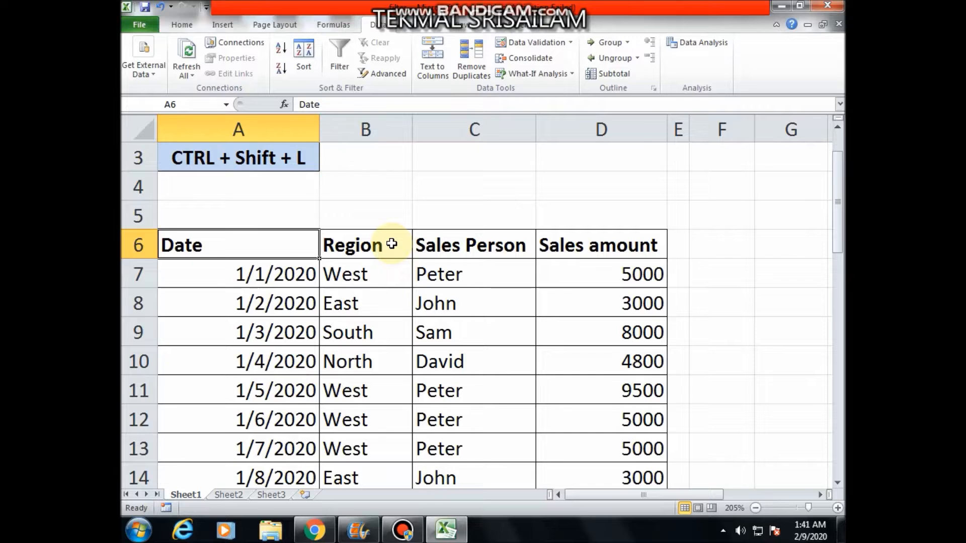
- Add a filter to the Region column alone and remove it again
{"action": "left_click_drag", "start_coordinate": [391, 244], "coordinate": [376, 474]}
{"action": "scroll", "coordinate": [367, 362], "scroll_direction": "up", "scroll_amount": 3}
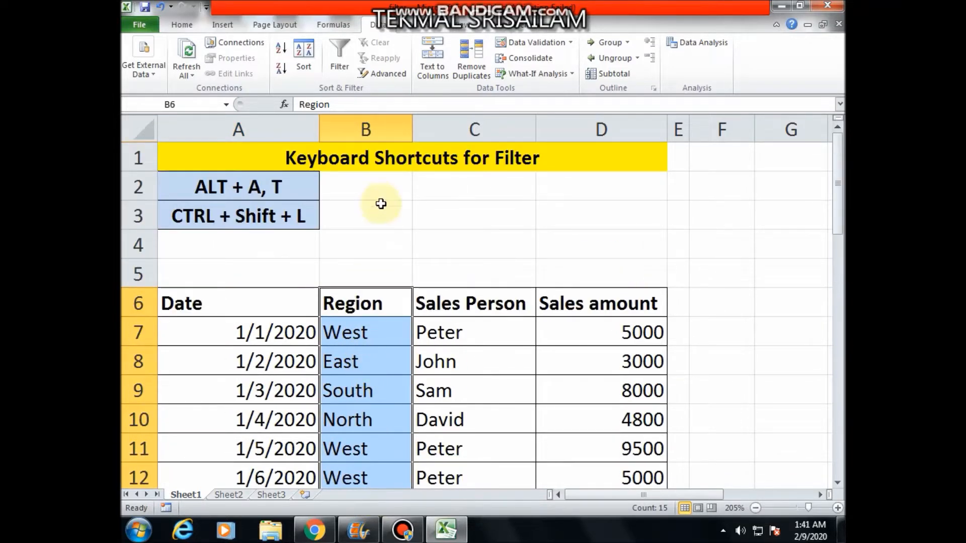
{"action": "left_click", "coordinate": [340, 68]}
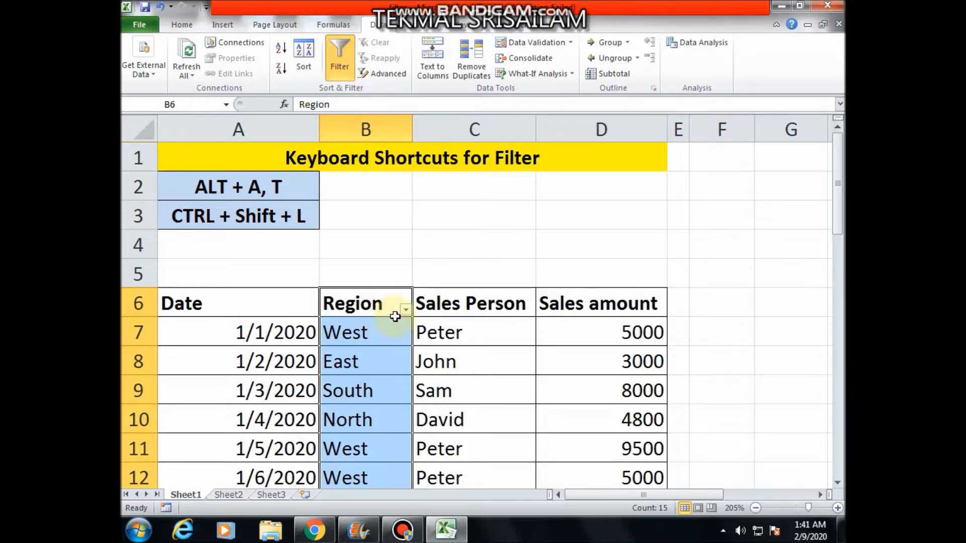
{"action": "left_click", "coordinate": [345, 74]}
- Autofit the width of column A and add filters to all headers of the sales table
{"action": "left_click", "coordinate": [244, 310]}
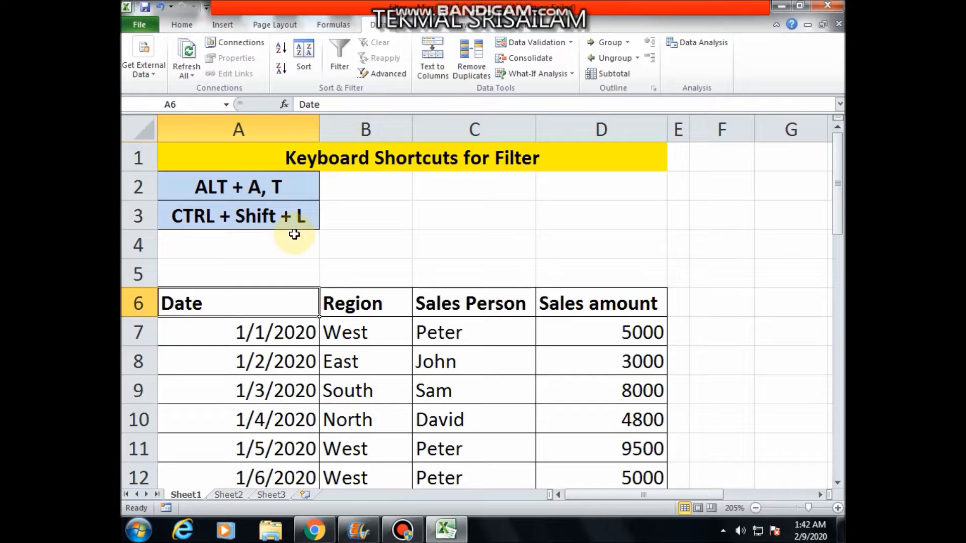
{"action": "double_click", "coordinate": [319, 123]}
{"action": "left_click", "coordinate": [341, 55]}
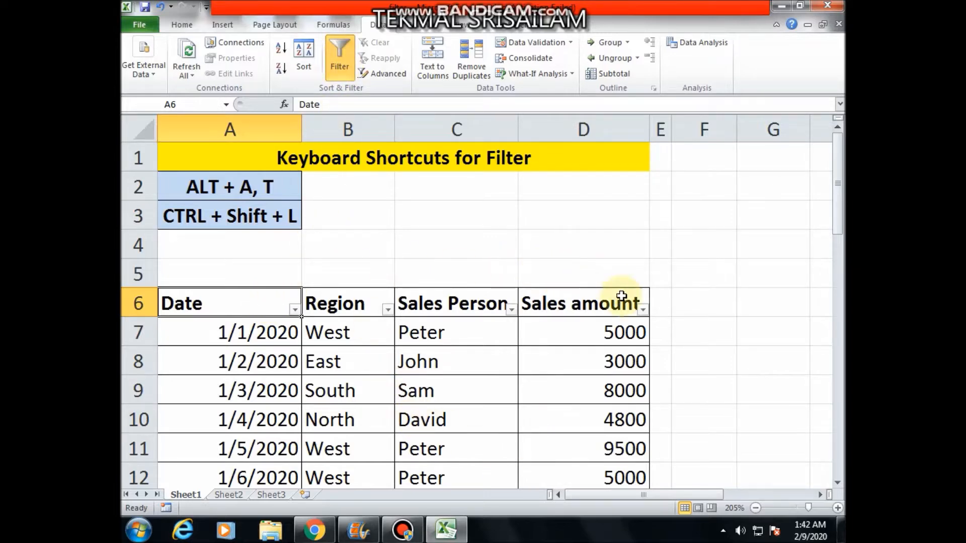
- Filter the Region column to show only North
{"action": "left_click", "coordinate": [344, 299]}
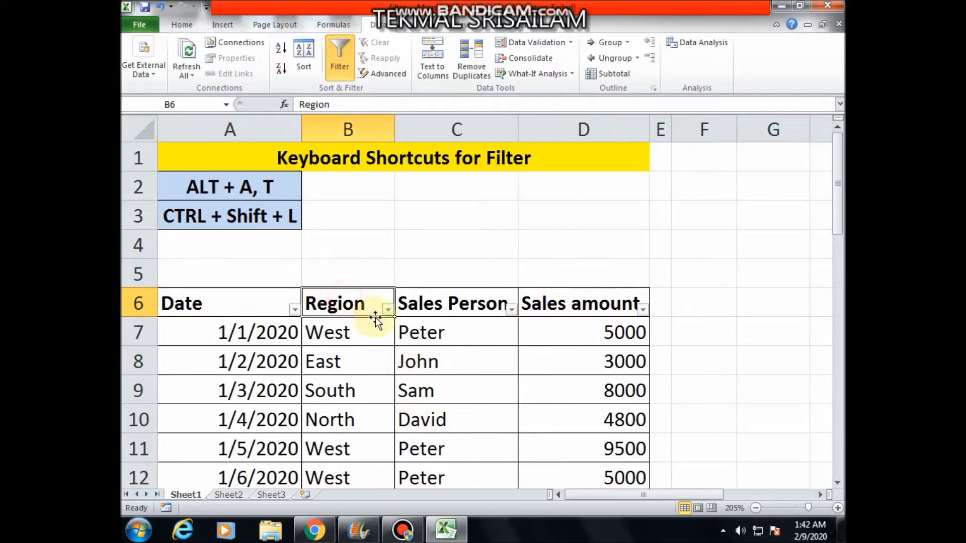
{"action": "scroll", "coordinate": [373, 362], "scroll_direction": "down", "scroll_amount": 1}
{"action": "scroll", "coordinate": [367, 382], "scroll_direction": "down", "scroll_amount": 1}
{"action": "scroll", "coordinate": [367, 382], "scroll_direction": "up", "scroll_amount": 1}
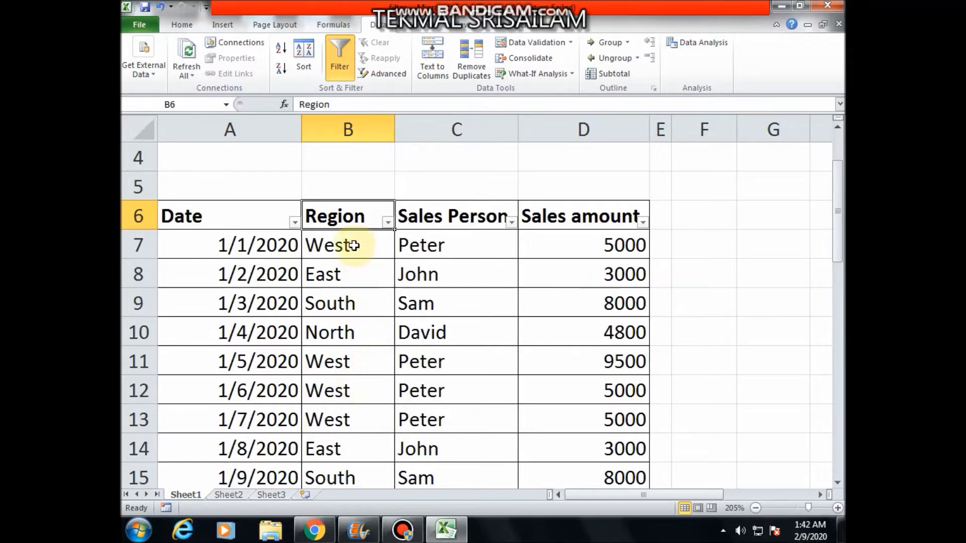
{"action": "left_click", "coordinate": [387, 222]}
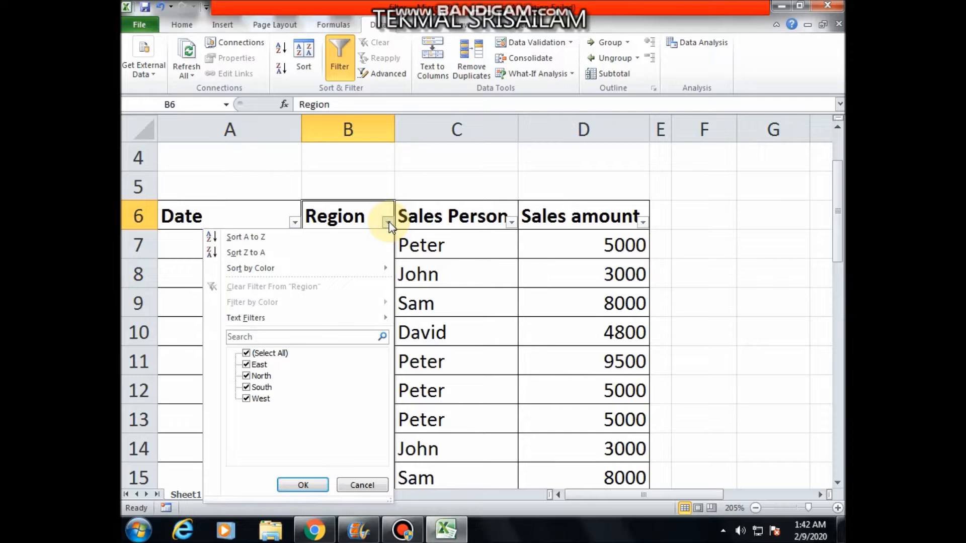
{"action": "left_click", "coordinate": [247, 354]}
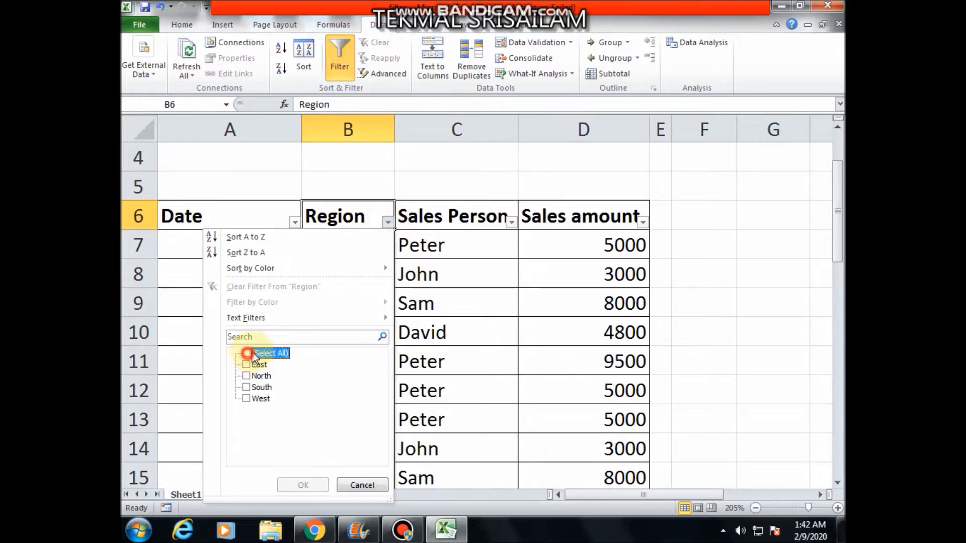
{"action": "left_click", "coordinate": [247, 398]}
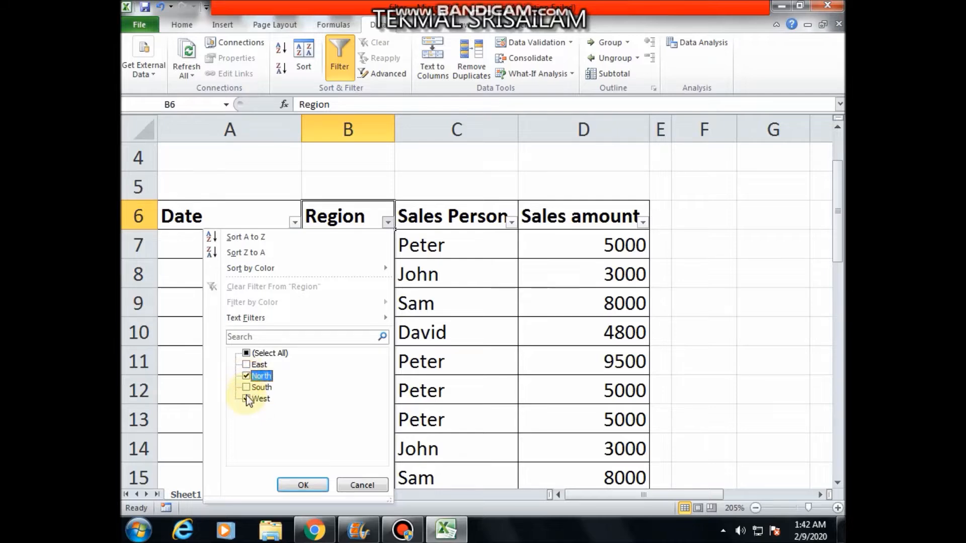
{"action": "left_click", "coordinate": [246, 399]}
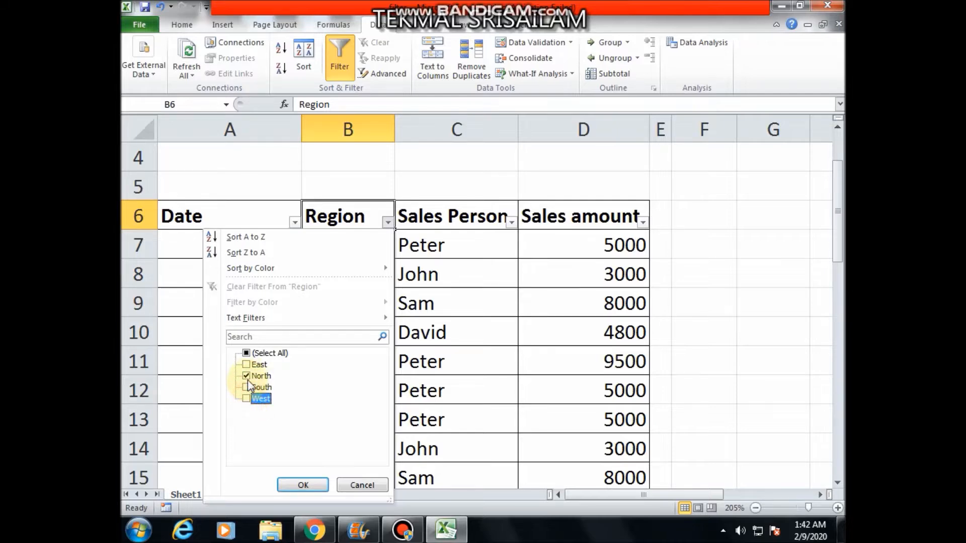
{"action": "left_click", "coordinate": [302, 486]}
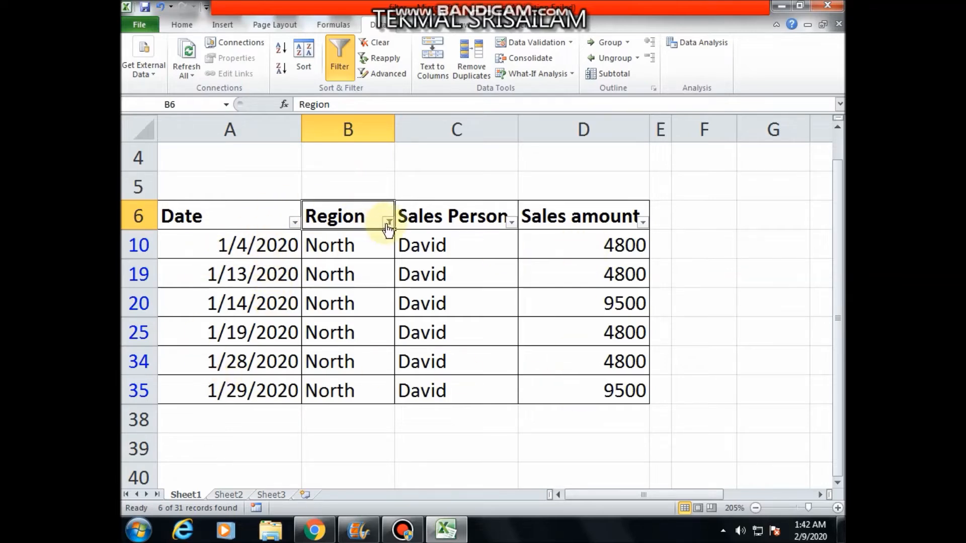
- Add West to the Region column's filter alongside North, and clear the filter
{"action": "mouse_move", "coordinate": [389, 230]}
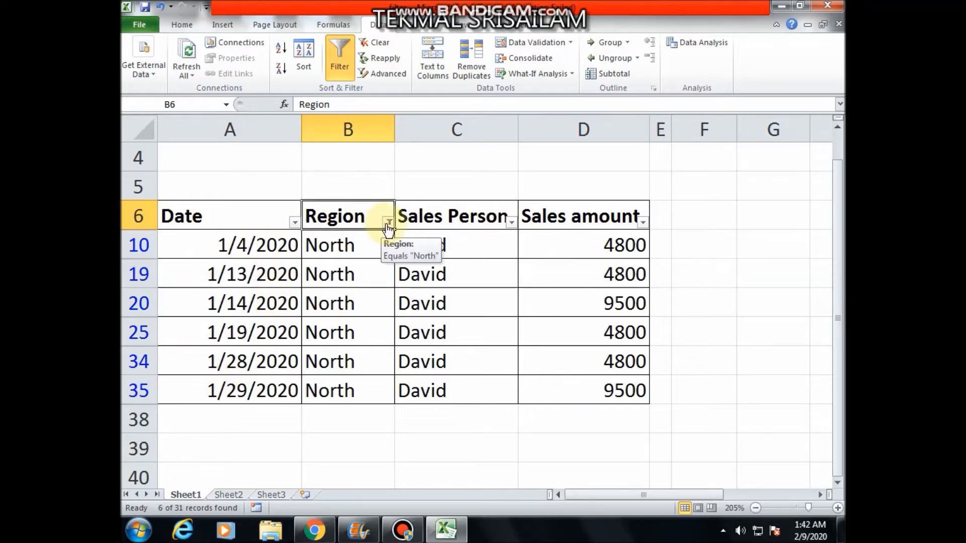
{"action": "left_click", "coordinate": [389, 223]}
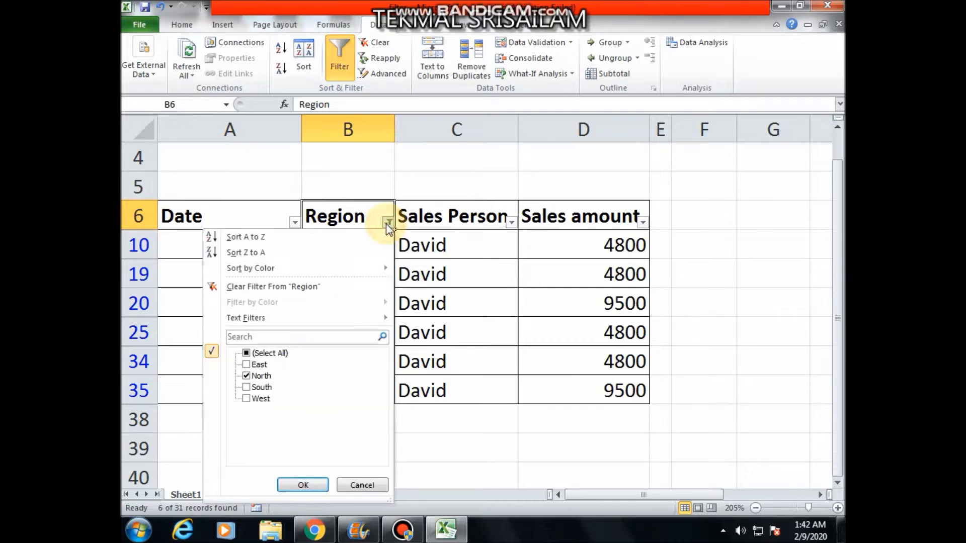
{"action": "left_click", "coordinate": [246, 399]}
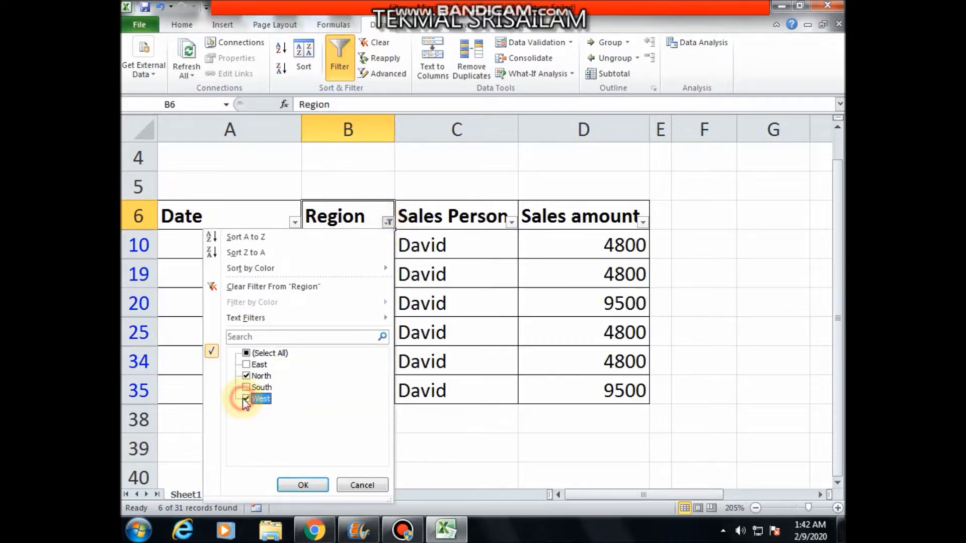
{"action": "left_click", "coordinate": [302, 486]}
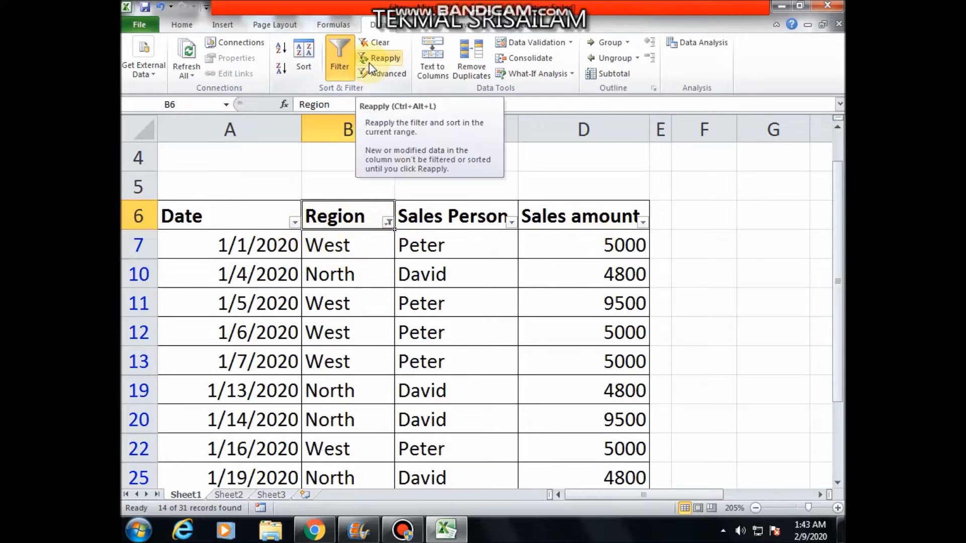
{"action": "left_click", "coordinate": [379, 47]}
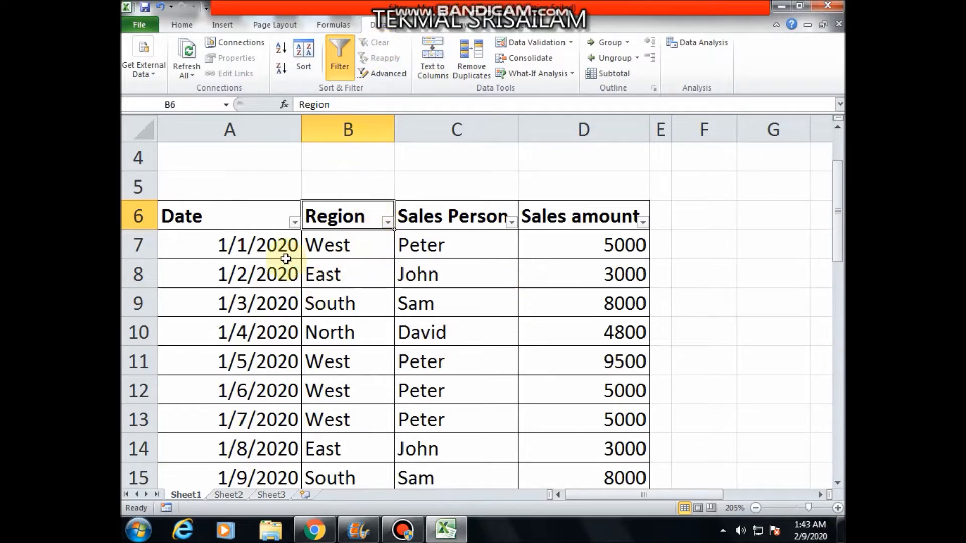
- Filter the Date column to January 3, 5 and 7 of 2020, and clear the filter
{"action": "left_click", "coordinate": [266, 218]}
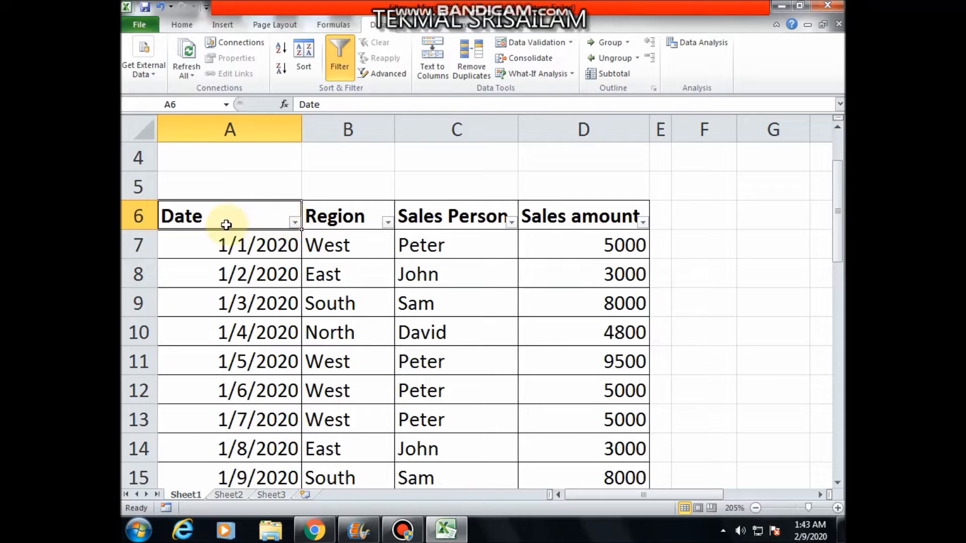
{"action": "left_click", "coordinate": [294, 222]}
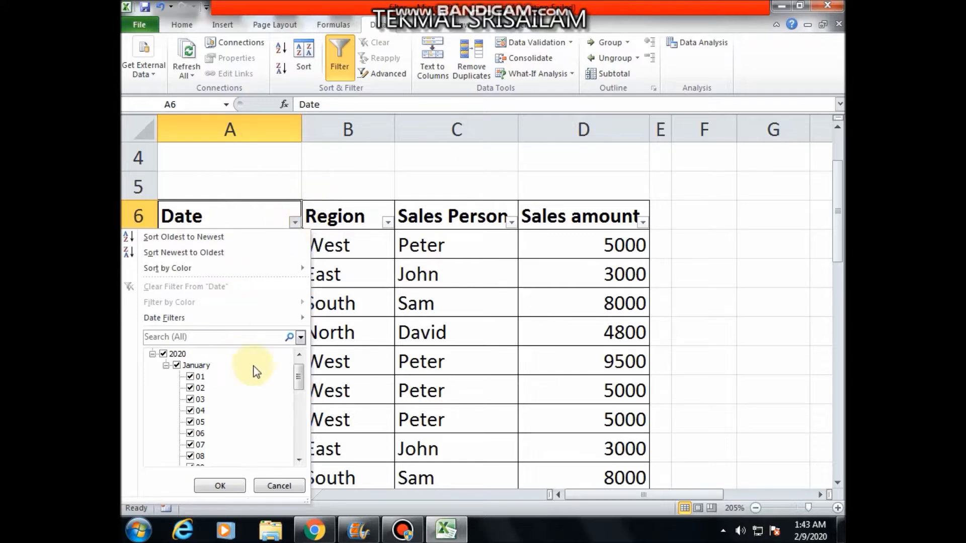
{"action": "mouse_move", "coordinate": [297, 379]}
{"action": "left_mouse_down"}
{"action": "mouse_move", "coordinate": [300, 442]}
{"action": "mouse_move", "coordinate": [300, 370]}
{"action": "left_mouse_up"}
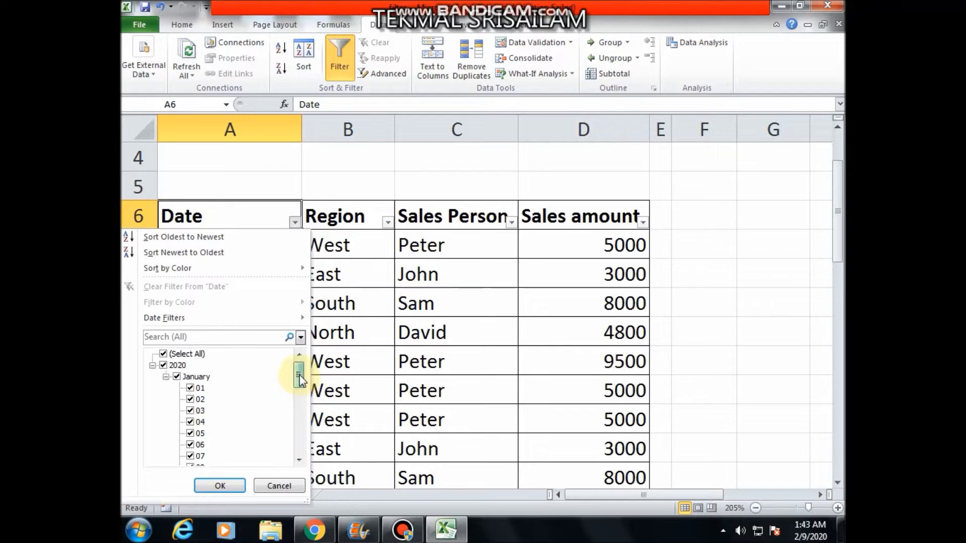
{"action": "left_click", "coordinate": [177, 377]}
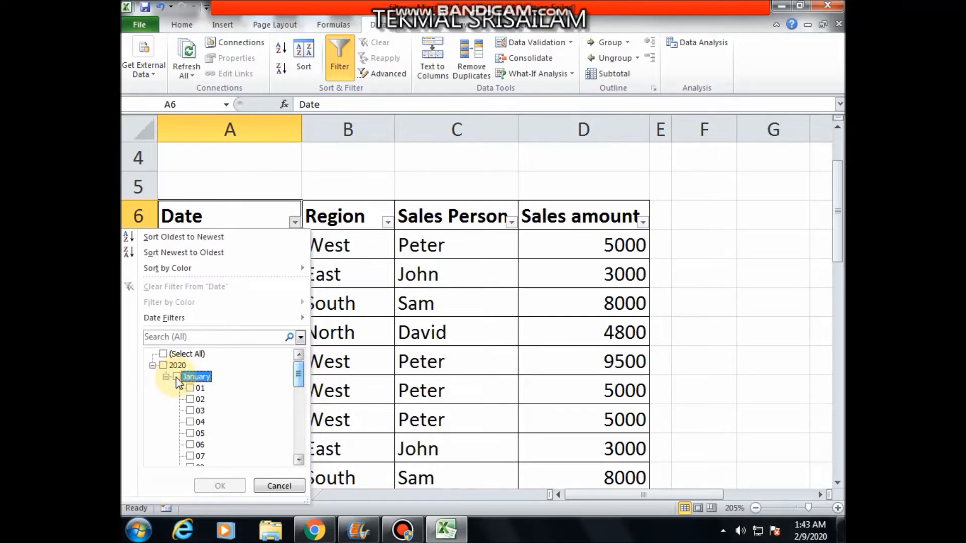
{"action": "left_click_drag", "start_coordinate": [300, 376], "coordinate": [299, 384]}
{"action": "left_click", "coordinate": [190, 399]}
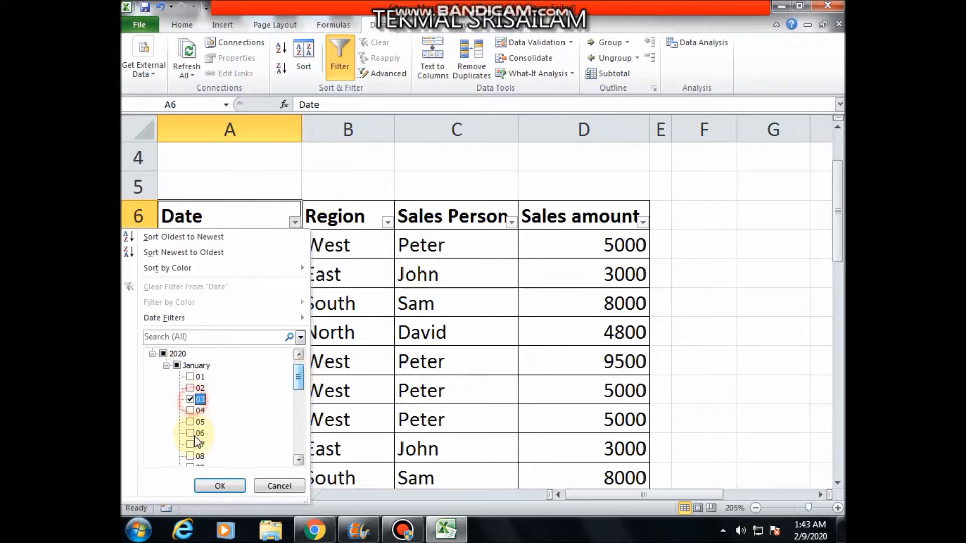
{"action": "left_click", "coordinate": [192, 445]}
{"action": "left_click", "coordinate": [191, 422]}
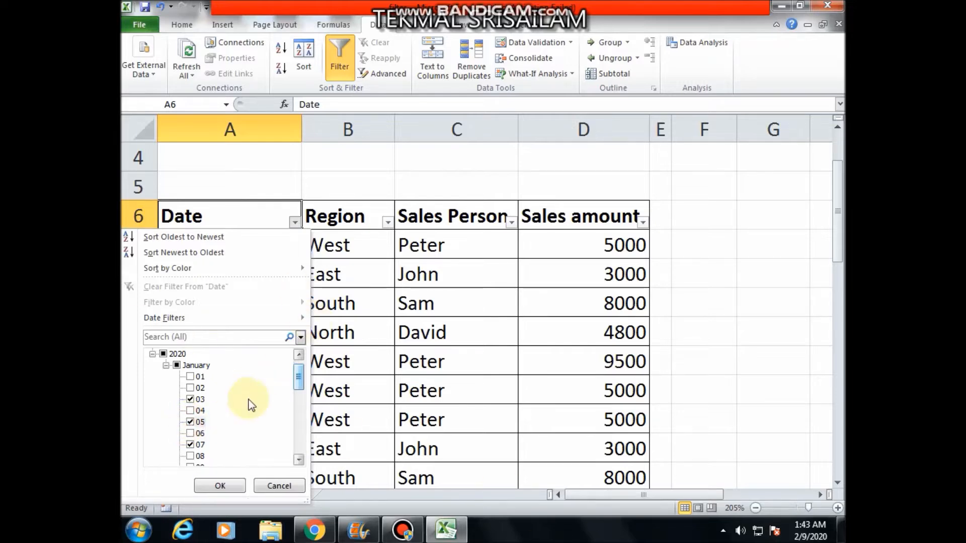
{"action": "left_click", "coordinate": [220, 487]}
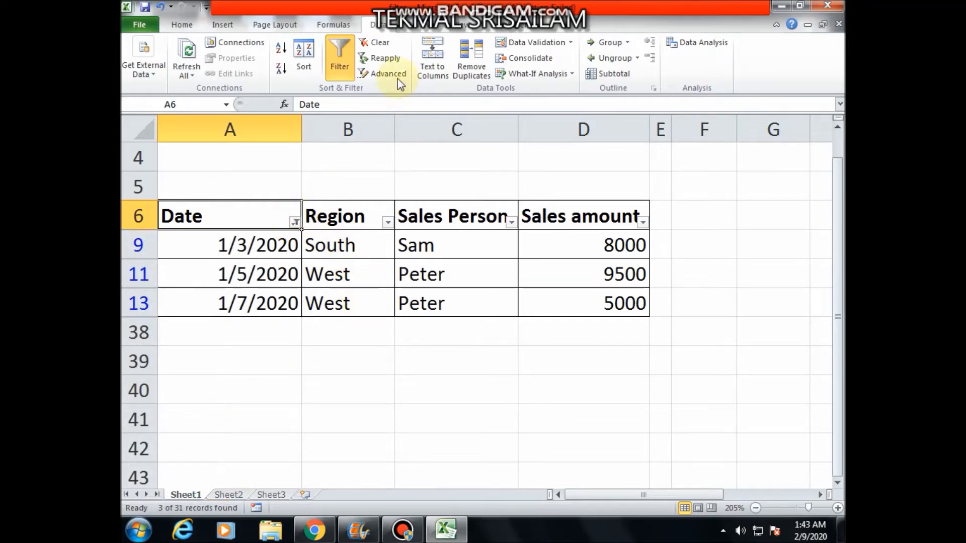
{"action": "left_click", "coordinate": [378, 43]}
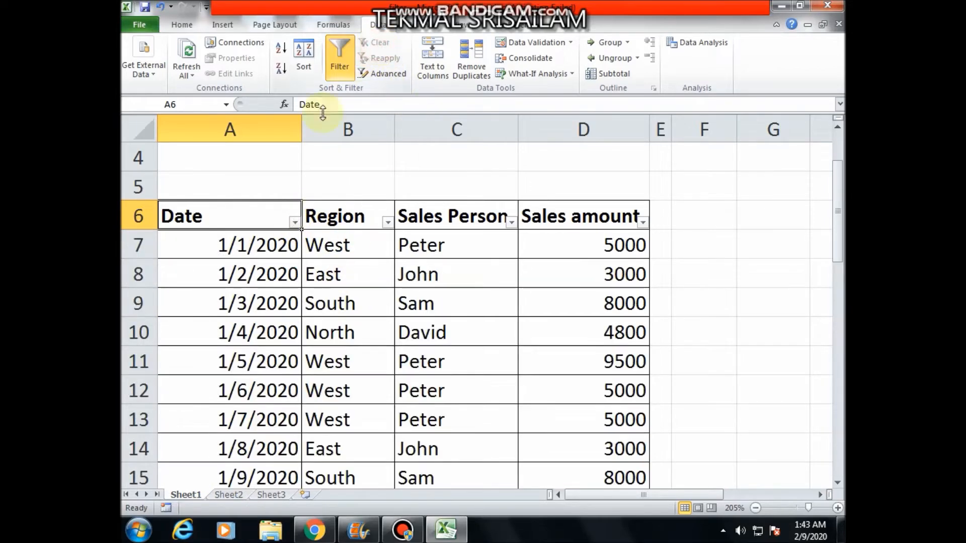
- Apply a custom date filter to the Date column that shows rows where the date equals 1/1/2020
{"action": "left_click", "coordinate": [297, 221]}
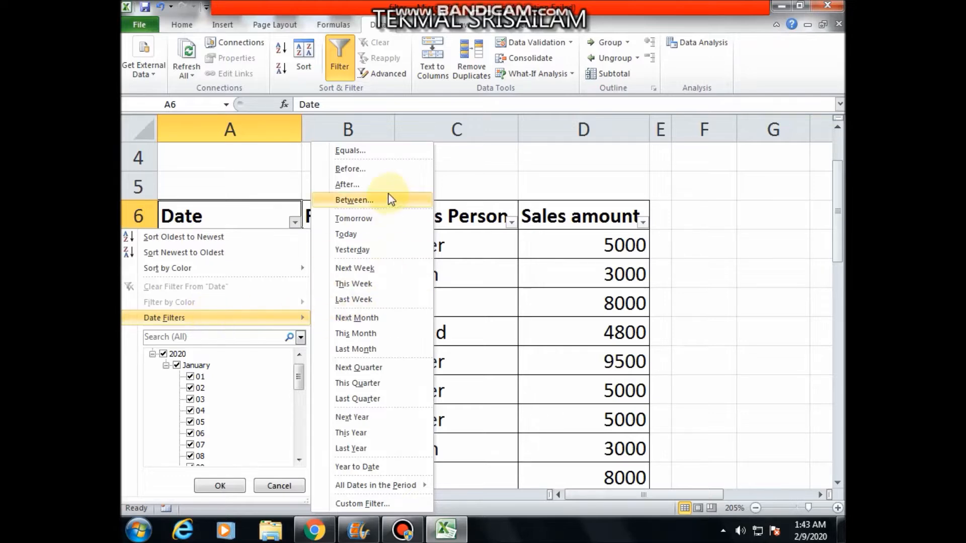
{"action": "left_click", "coordinate": [381, 153]}
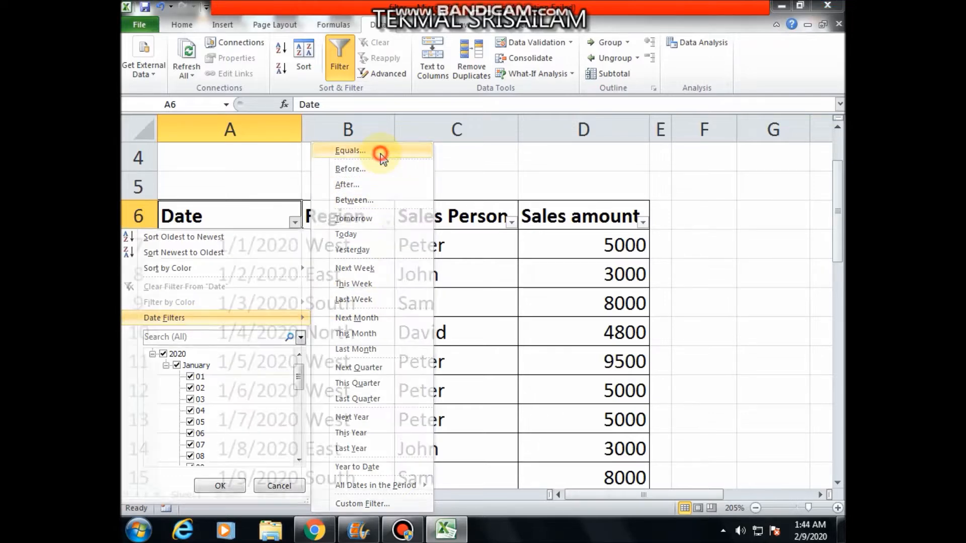
{"action": "type", "text": "1"}
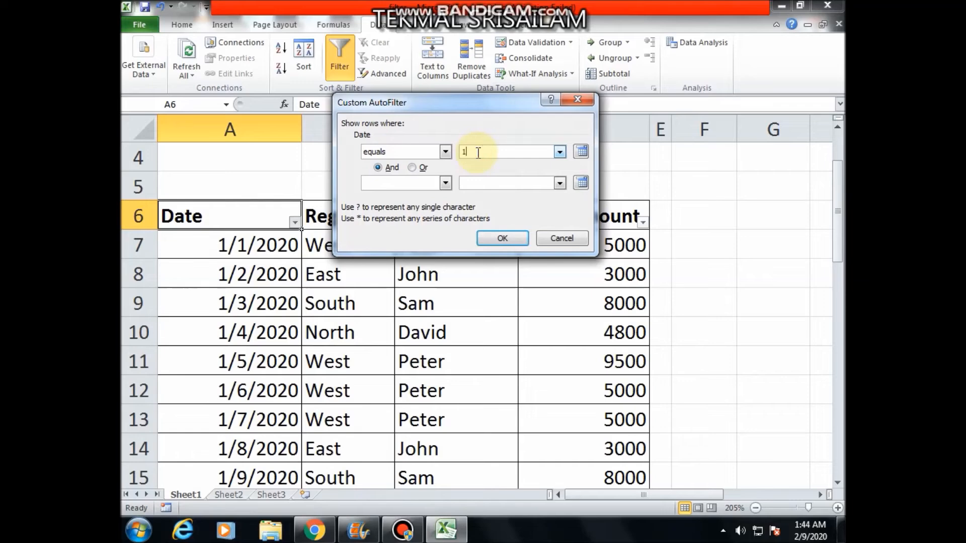
{"action": "type", "text": "/1/2020"}
{"action": "left_click", "coordinate": [491, 238]}
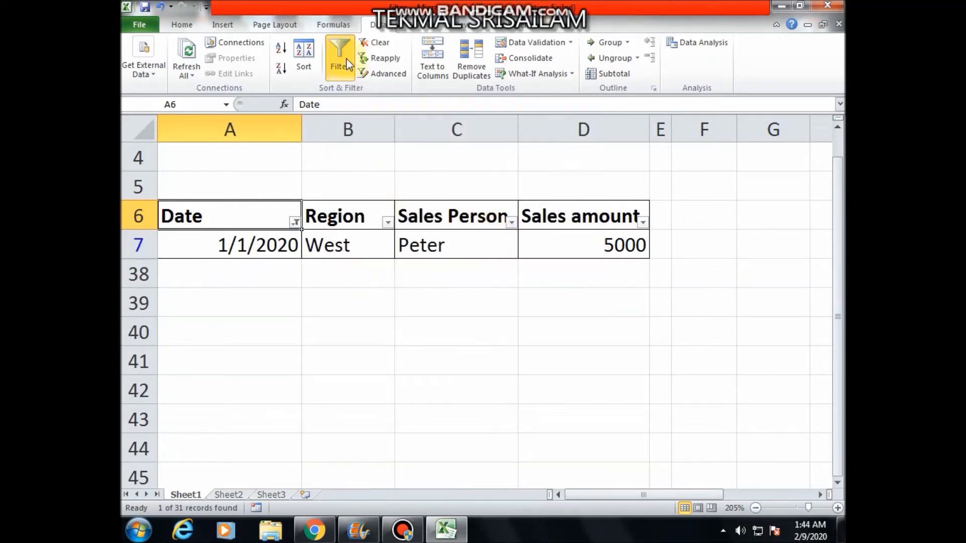
- Filter the Date column to show only rows before 1/15/2020
{"action": "left_click", "coordinate": [294, 222]}
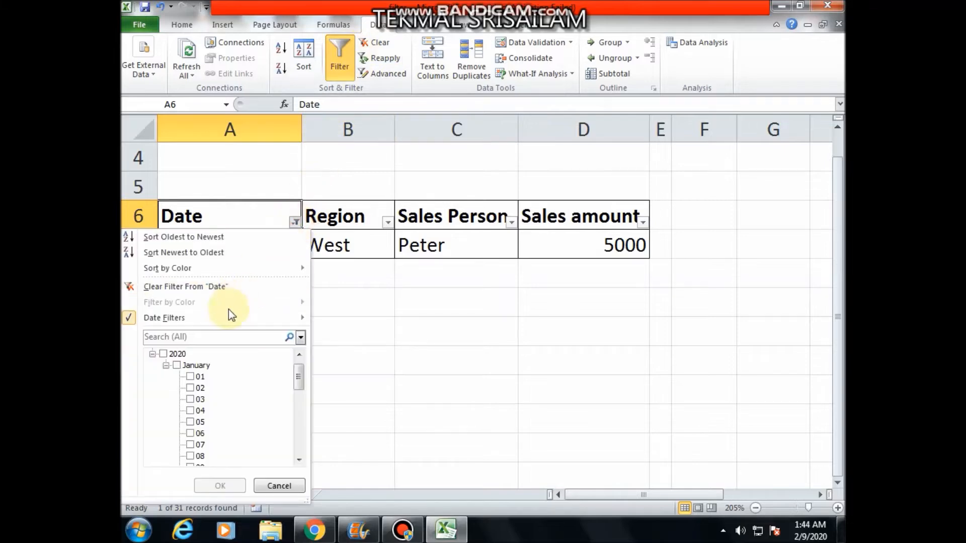
{"action": "mouse_move", "coordinate": [225, 318]}
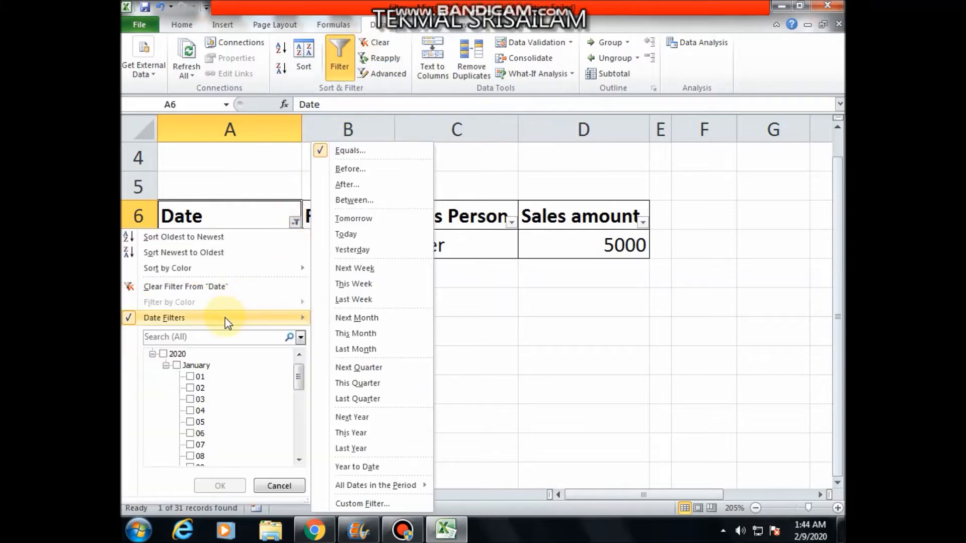
{"action": "left_click", "coordinate": [360, 170]}
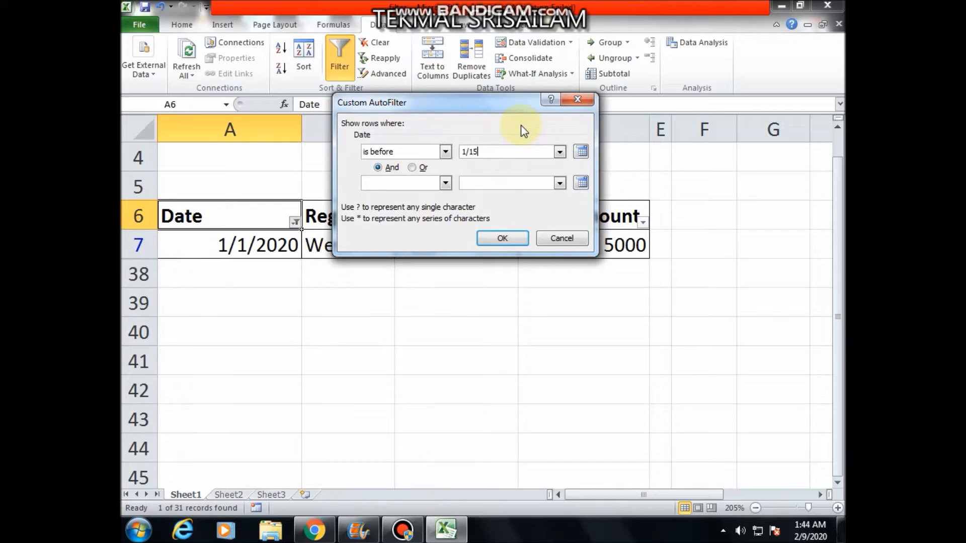
{"action": "left_click", "coordinate": [502, 238]}
{"action": "scroll", "coordinate": [243, 313], "scroll_direction": "down", "scroll_amount": 4}
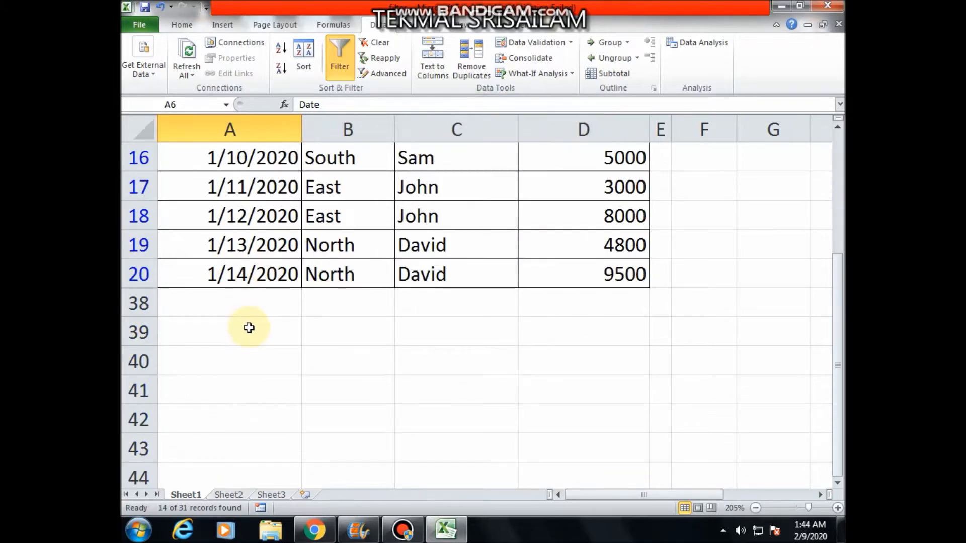
{"action": "scroll", "coordinate": [247, 324], "scroll_direction": "up", "scroll_amount": 2}
{"action": "scroll", "coordinate": [252, 328], "scroll_direction": "down", "scroll_amount": 1}
{"action": "scroll", "coordinate": [255, 280], "scroll_direction": "up", "scroll_amount": 3}
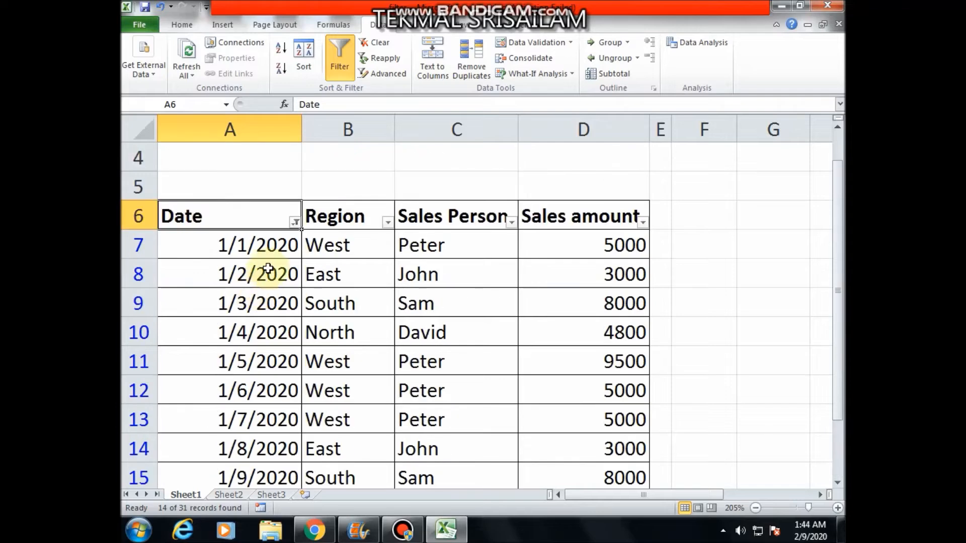
- Replace the Date column's filter with a between filter showing dates after 1/5/2020 and before 1/20/2020
{"action": "left_click", "coordinate": [295, 222]}
{"action": "mouse_move", "coordinate": [225, 322]}
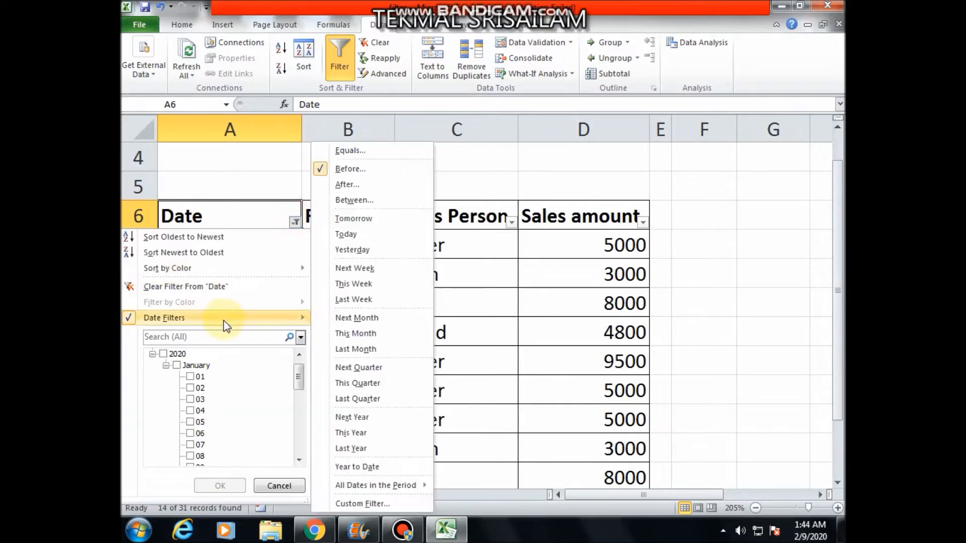
{"action": "left_click", "coordinate": [356, 201]}
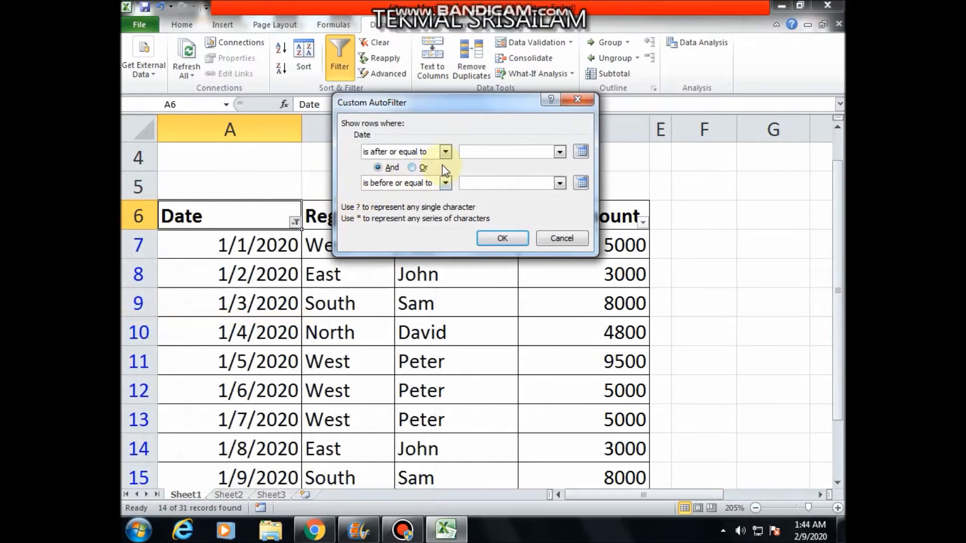
{"action": "left_click", "coordinate": [446, 152]}
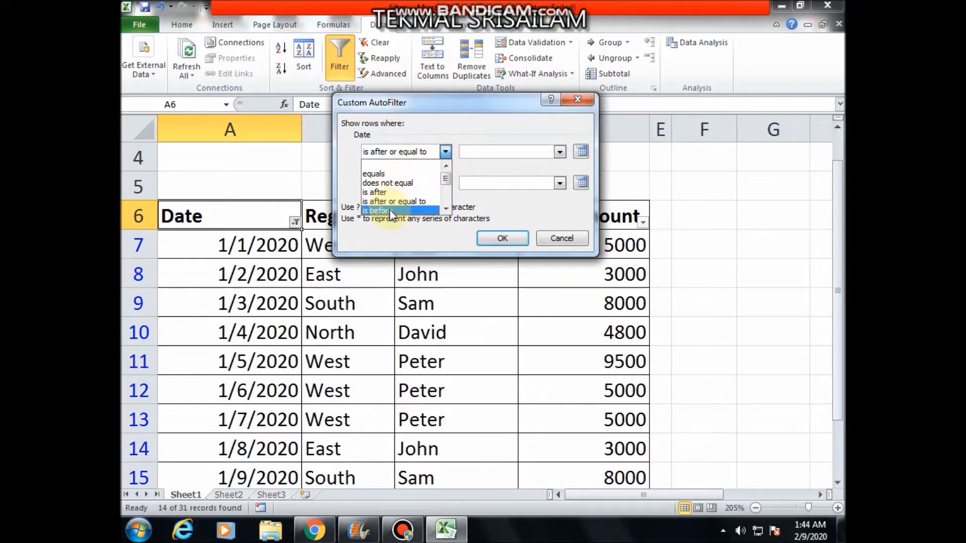
{"action": "left_click", "coordinate": [382, 192]}
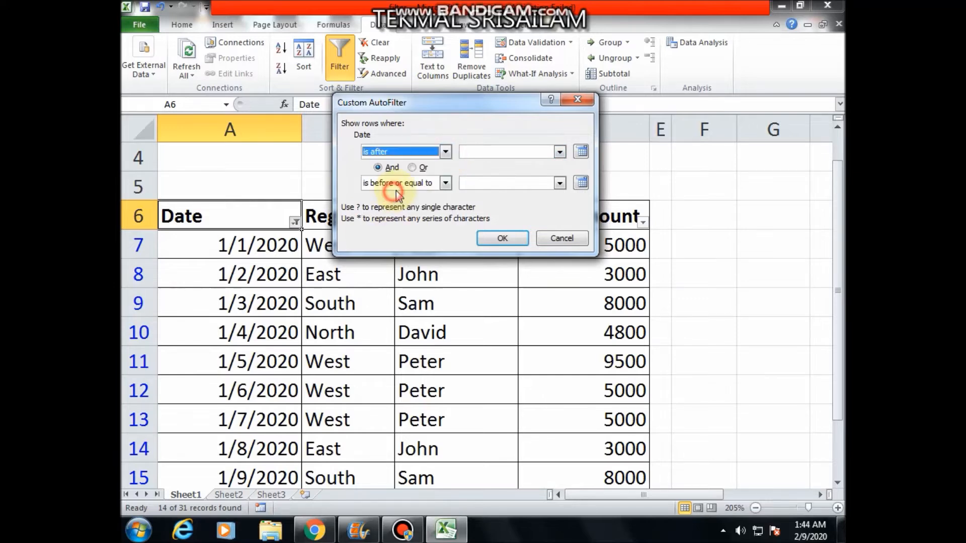
{"action": "left_click", "coordinate": [466, 152]}
{"action": "type", "text": "1/5/2020"}
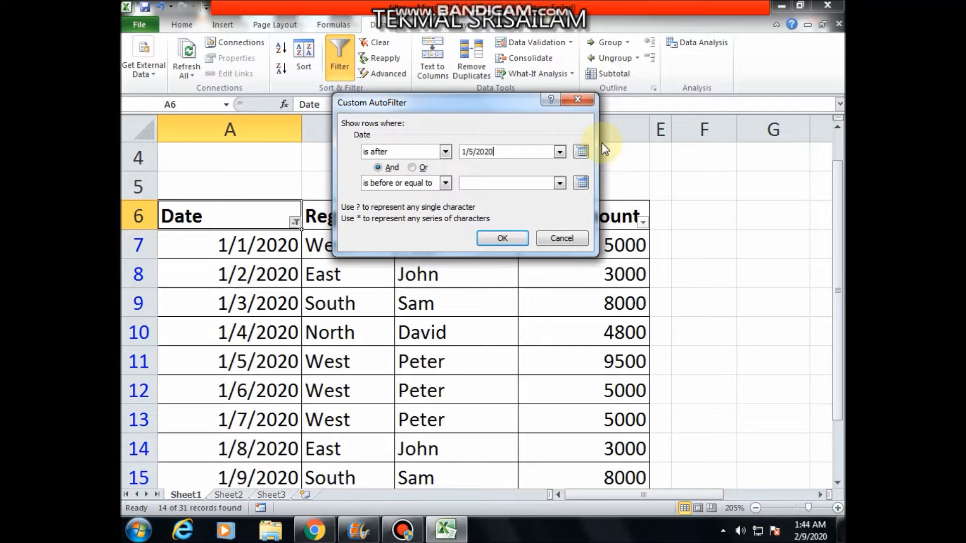
{"action": "left_click", "coordinate": [445, 183]}
{"action": "left_click", "coordinate": [396, 233]}
{"action": "left_click", "coordinate": [486, 181]}
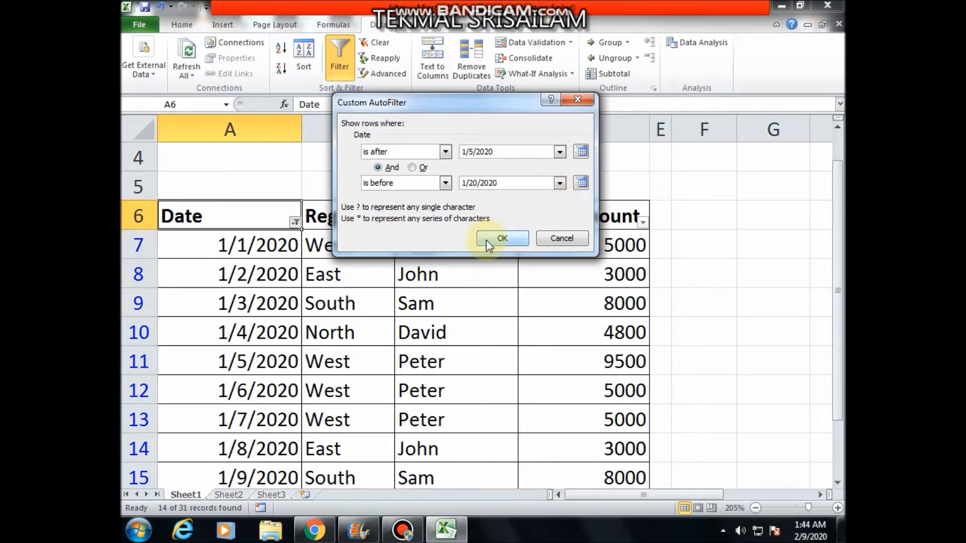
{"action": "left_click", "coordinate": [499, 239]}
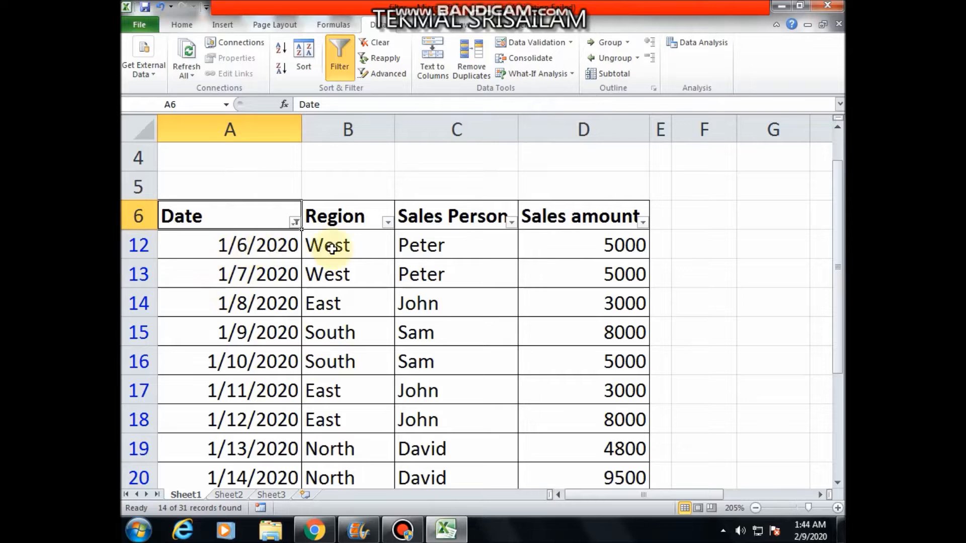
- Look over the filtered rows and clear the Date column's filter
{"action": "left_click_drag", "start_coordinate": [204, 250], "coordinate": [557, 448]}
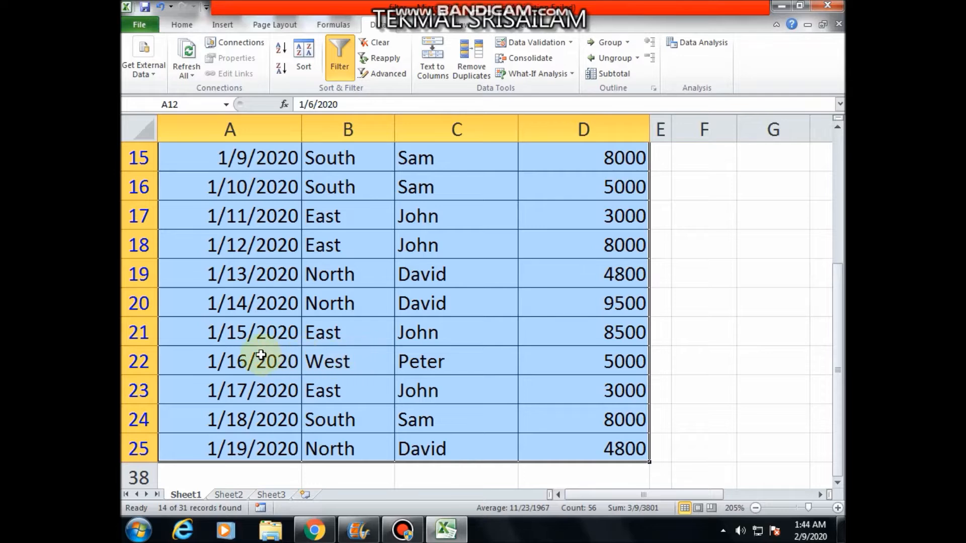
{"action": "scroll", "coordinate": [259, 355], "scroll_direction": "up", "scroll_amount": 3}
{"action": "left_click", "coordinate": [261, 331]}
{"action": "left_click", "coordinate": [260, 304]}
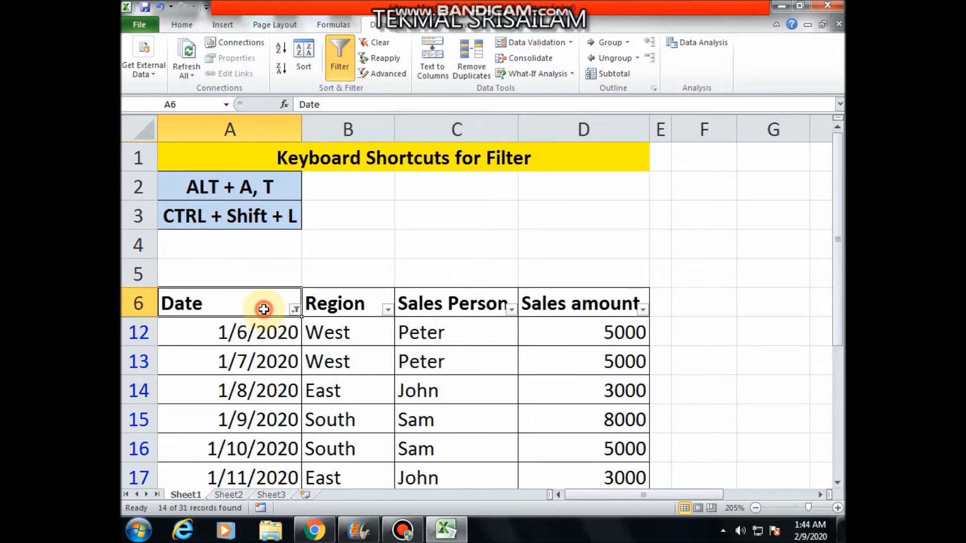
{"action": "left_click", "coordinate": [383, 38]}
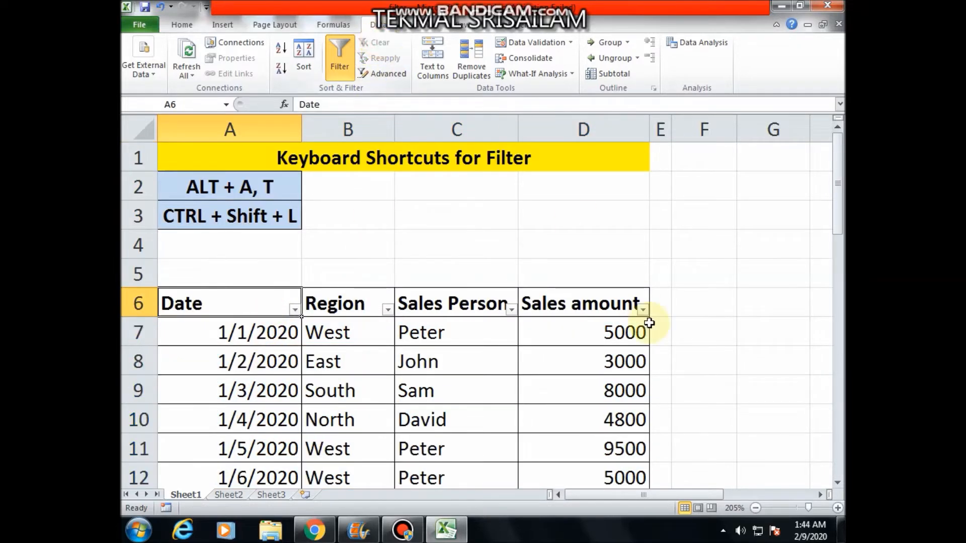
- Filter the Sales amount column to show only 4800 and 8500
{"action": "left_click", "coordinate": [601, 305]}
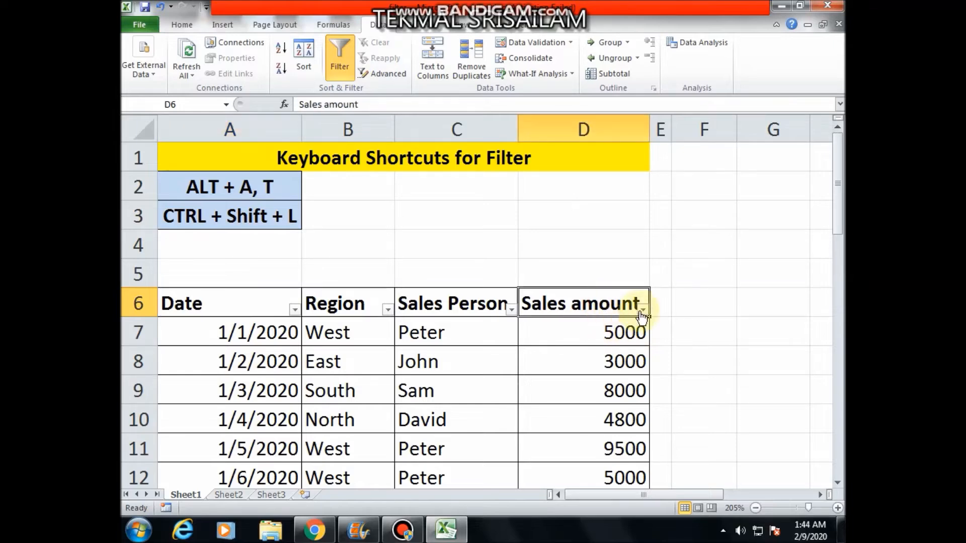
{"action": "left_click", "coordinate": [644, 310]}
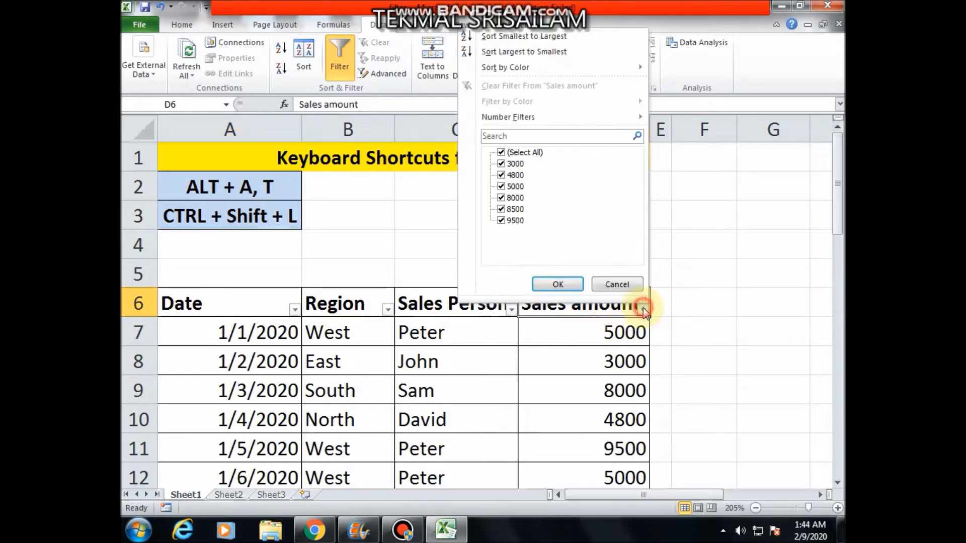
{"action": "left_click", "coordinate": [502, 152]}
{"action": "left_click", "coordinate": [501, 175]}
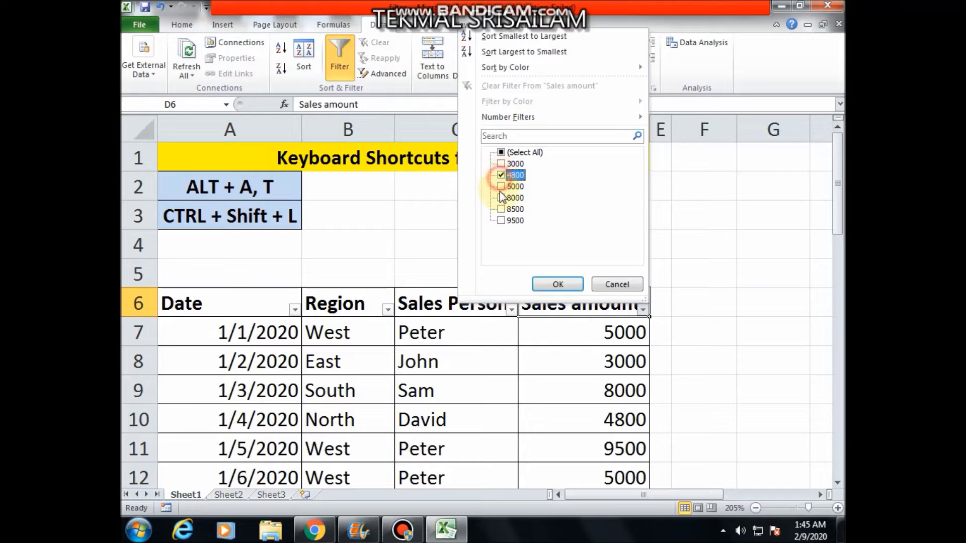
{"action": "left_click", "coordinate": [501, 209]}
{"action": "left_click", "coordinate": [557, 284]}
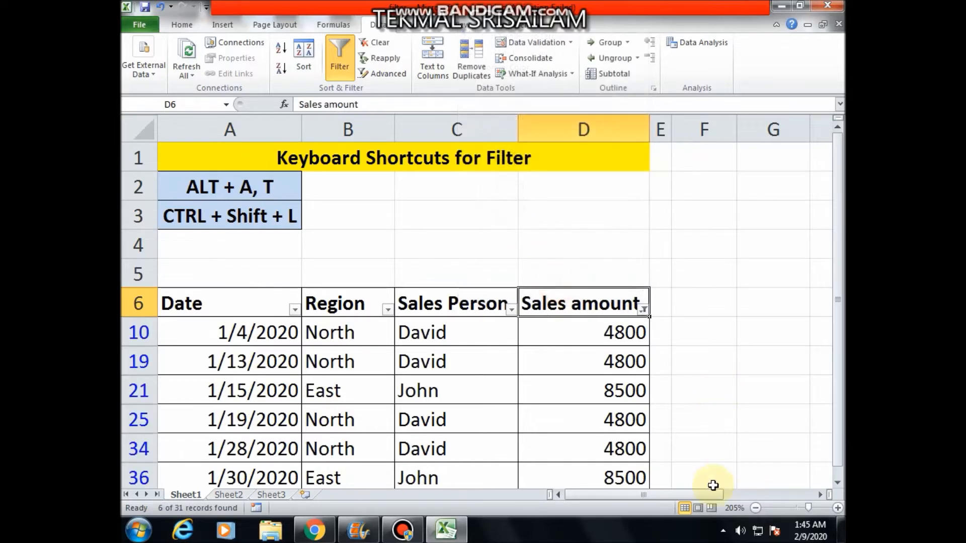
- Select all values again in the Sales amount column's filter to show every row
{"action": "left_click", "coordinate": [643, 309]}
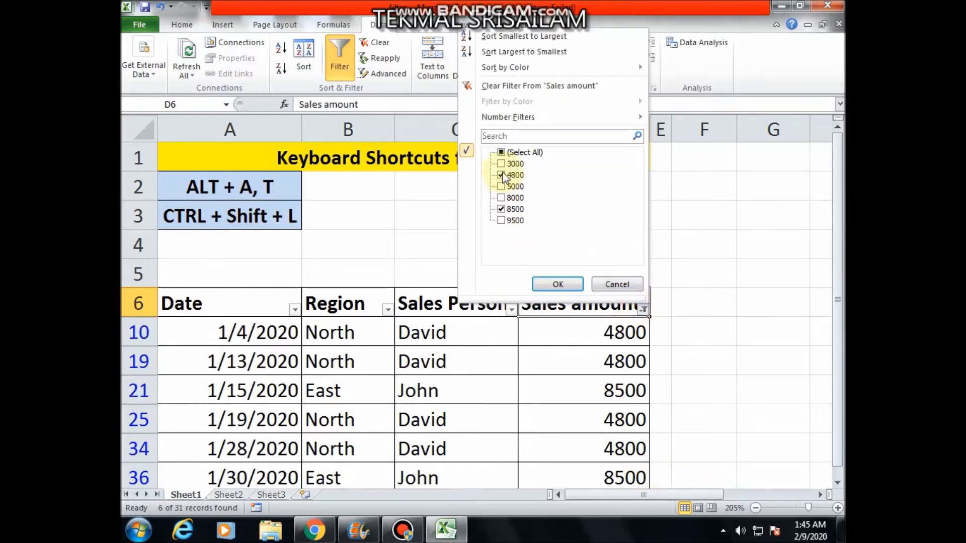
{"action": "left_click", "coordinate": [501, 153]}
{"action": "left_click", "coordinate": [556, 285]}
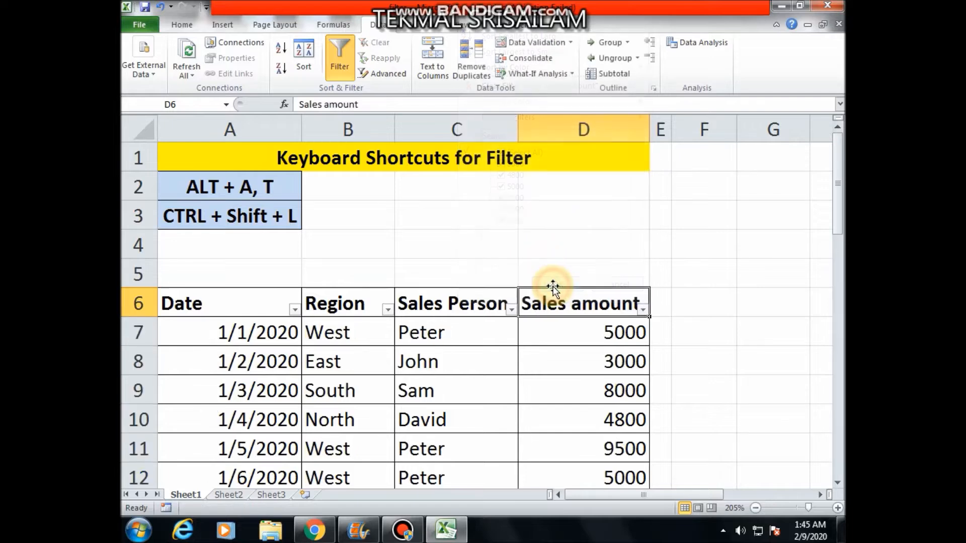
- Apply a number filter to the Sales amount column for values greater than 3000, and clear the filter
{"action": "left_click", "coordinate": [643, 310]}
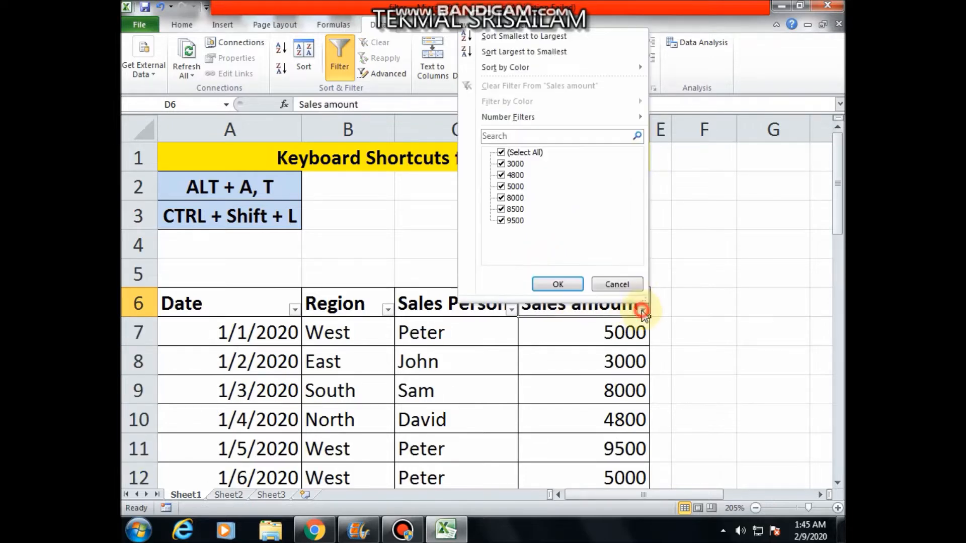
{"action": "mouse_move", "coordinate": [534, 118]}
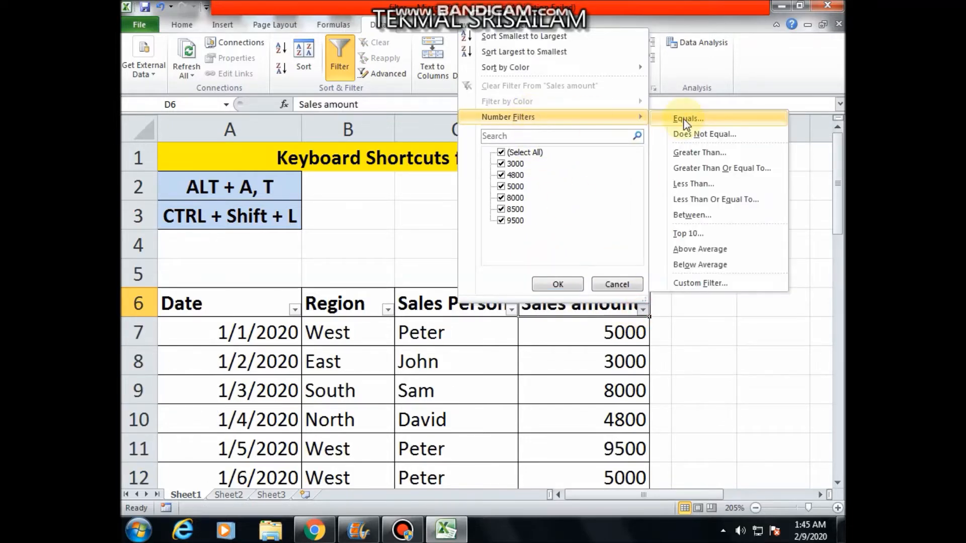
{"action": "left_click", "coordinate": [694, 153]}
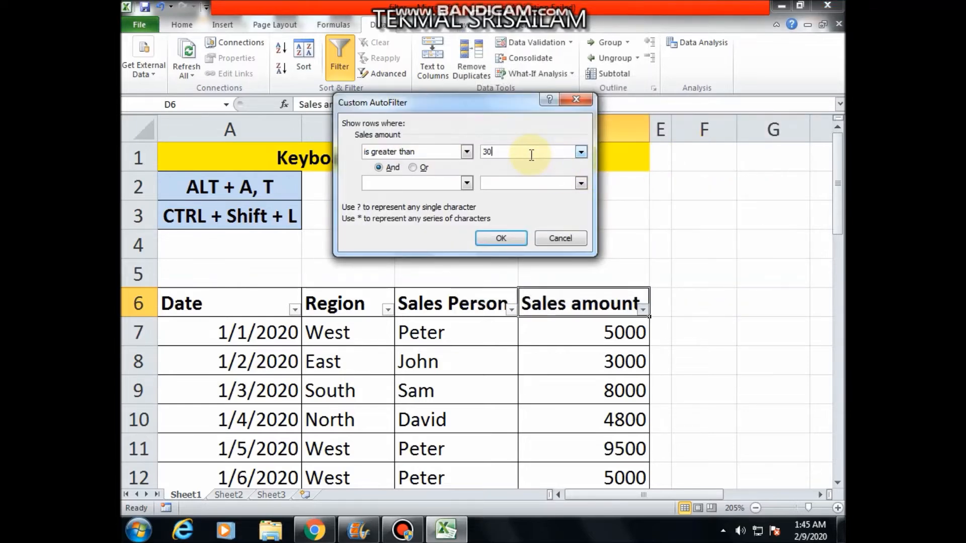
{"action": "type", "text": "3000"}
{"action": "left_click", "coordinate": [510, 236]}
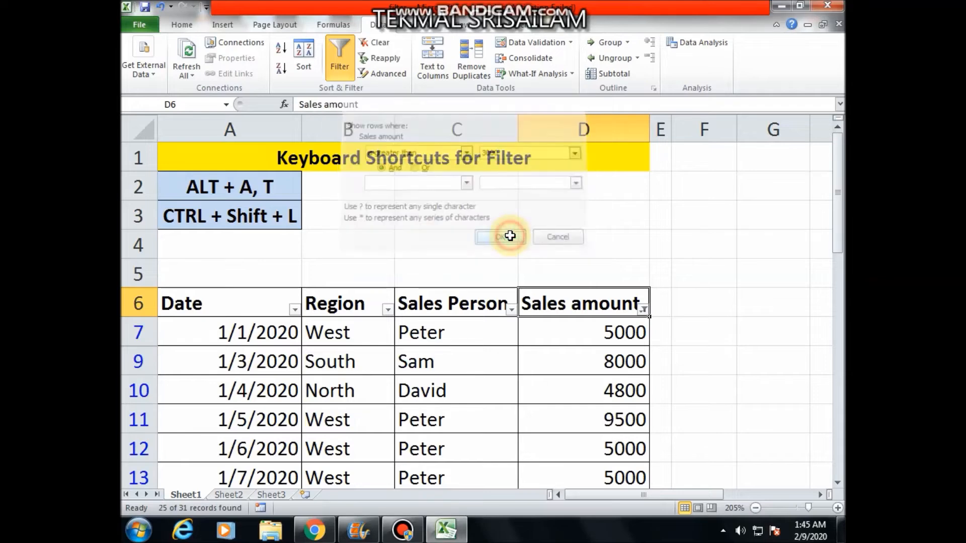
{"action": "left_click", "coordinate": [372, 44]}
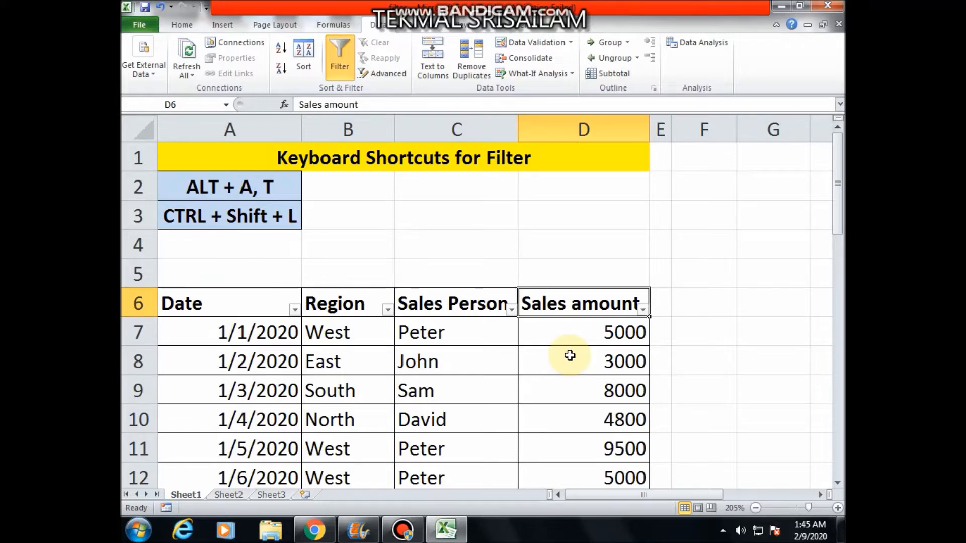
- Turn off filtering for the table and copy its header row A6:D6 to the range starting at F3
{"action": "left_click", "coordinate": [347, 67]}
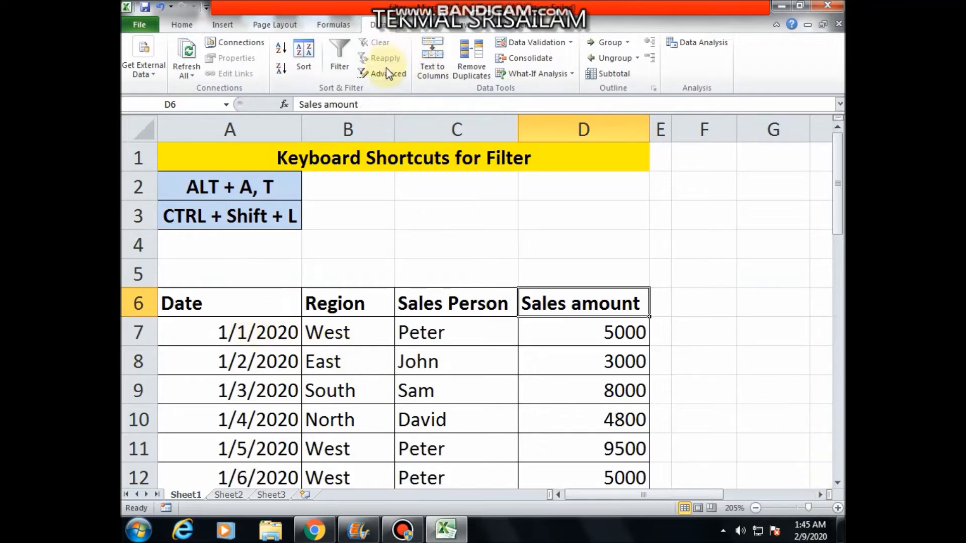
{"action": "left_click_drag", "start_coordinate": [210, 297], "coordinate": [629, 294]}
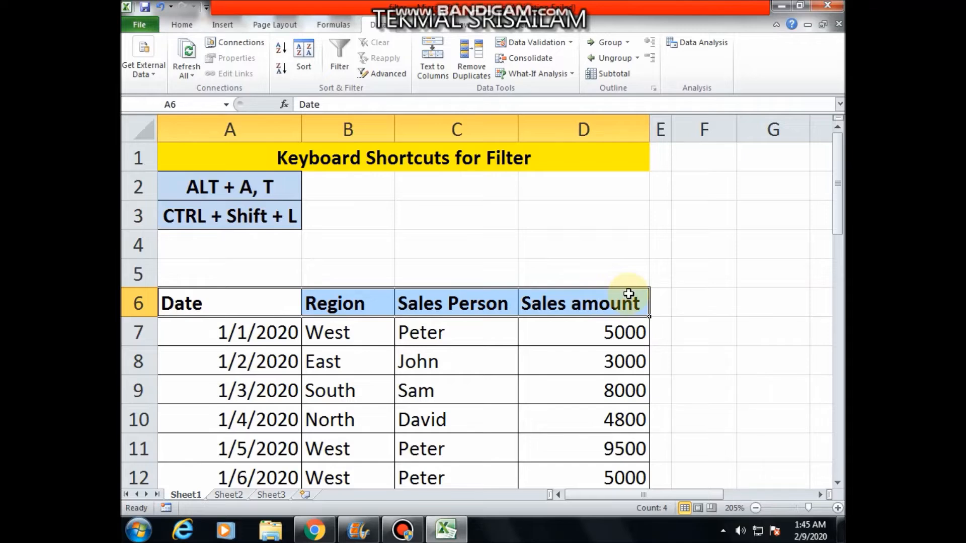
{"action": "key", "text": "ctrl+c"}
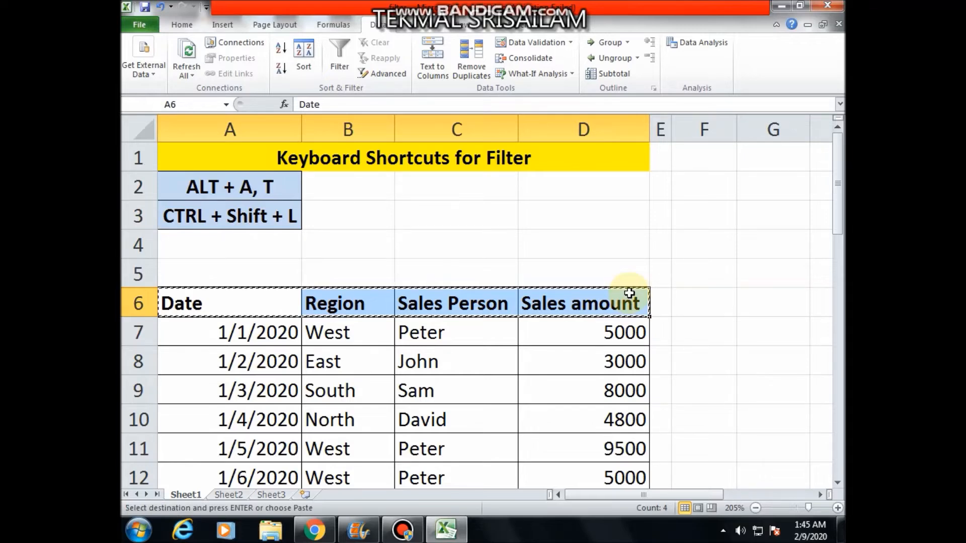
{"action": "left_click", "coordinate": [718, 213]}
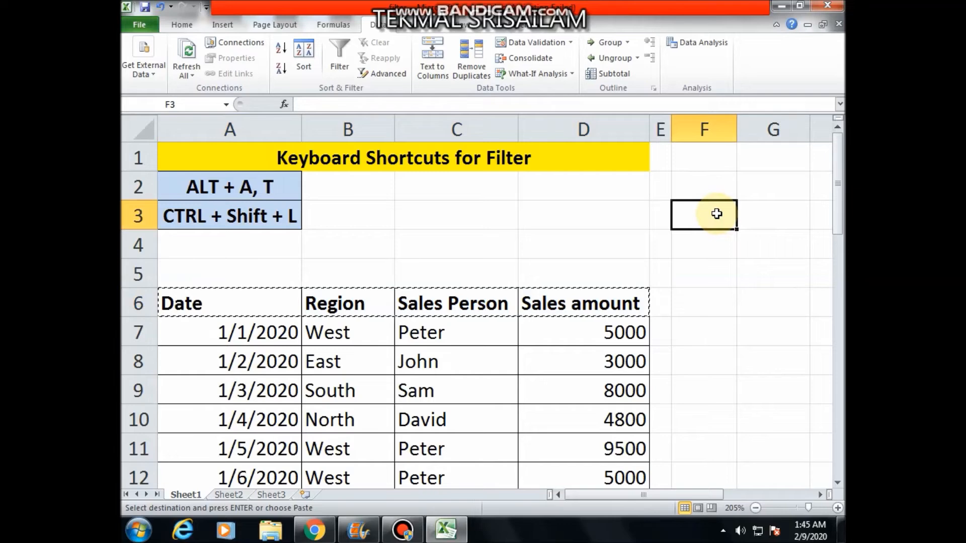
{"action": "key", "text": "ctrl+v"}
{"action": "left_click", "coordinate": [703, 241]}
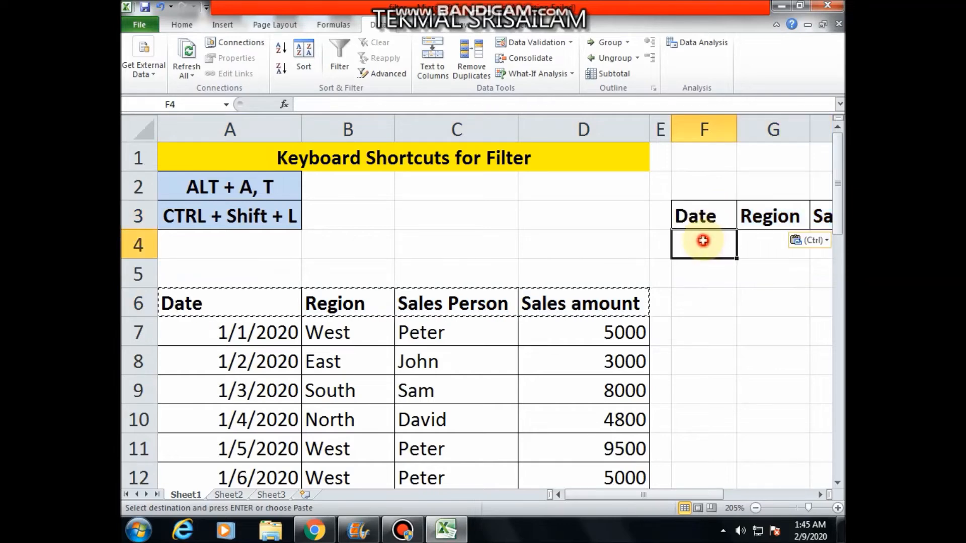
{"action": "key", "text": "Escape"}
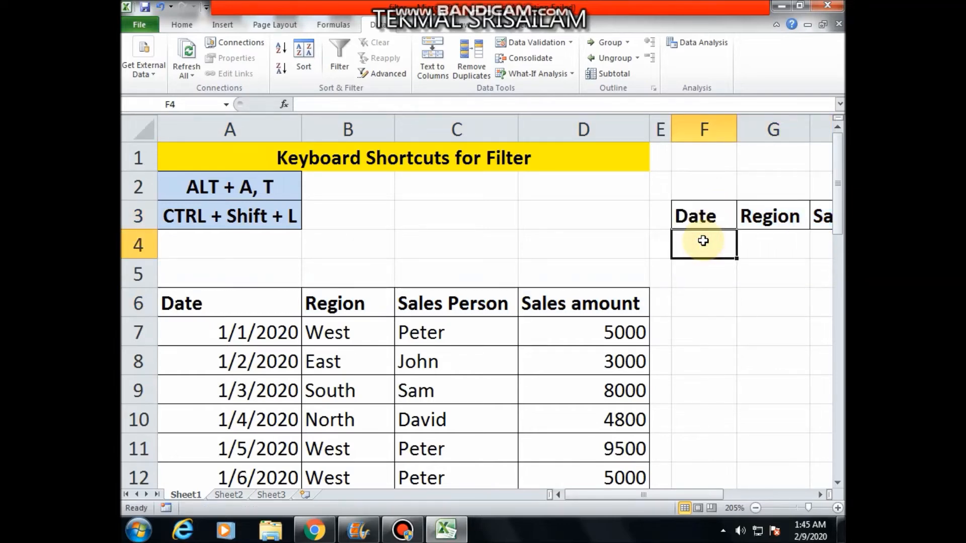
- Look over the pasted header row in F3:I3 and the empty cells beneath it
{"action": "key", "text": "Right"}
{"action": "key", "text": "Right"}
{"action": "key", "text": "Right"}
{"action": "key", "text": "Right"}
{"action": "key", "text": "Left"}
{"action": "key", "text": "Down"}
{"action": "key", "text": "Left"}
{"action": "key", "text": "Down"}
{"action": "key", "text": "Left"}
{"action": "key", "text": "Down"}
{"action": "key", "text": "Left"}
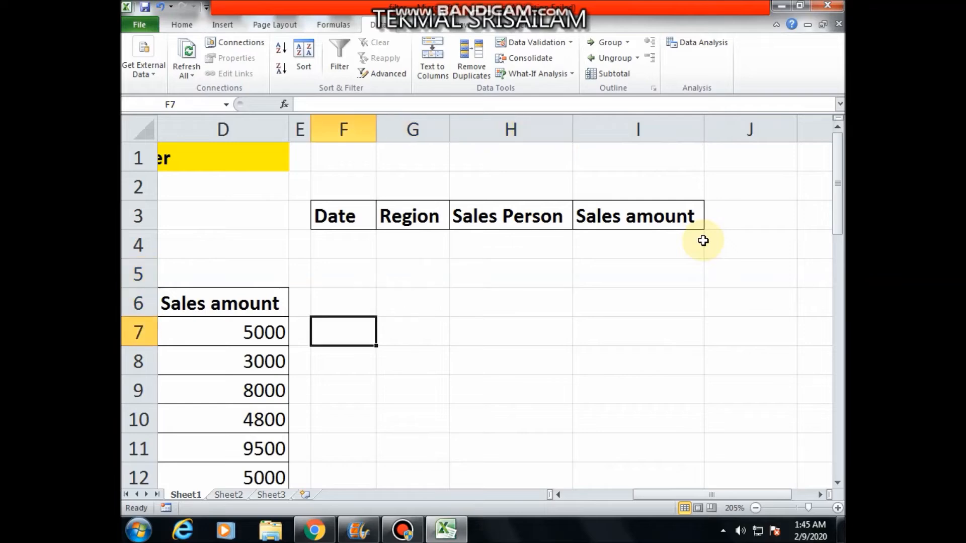
- Copy the sales person's name from C7 to cell H4, beneath the Sales Person criteria header
{"action": "key", "text": "Left"}
{"action": "key", "text": "Left"}
{"action": "key", "text": "Left"}
{"action": "key", "text": "Left"}
{"action": "key", "text": "Left"}
{"action": "key", "text": "Right"}
{"action": "key", "text": "Right"}
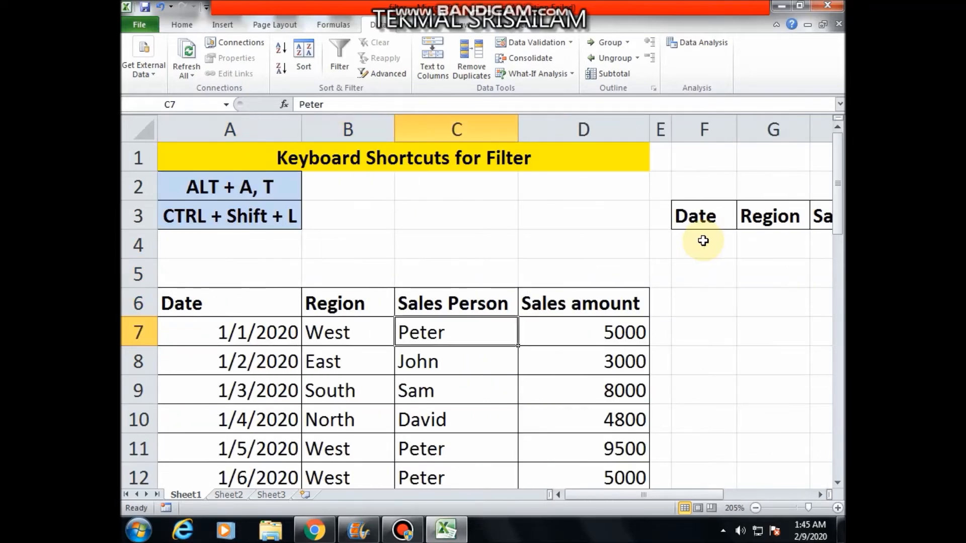
{"action": "key", "text": "ctrl+c"}
{"action": "key", "text": "Right"}
{"action": "key", "text": "Right"}
{"action": "key", "text": "Right"}
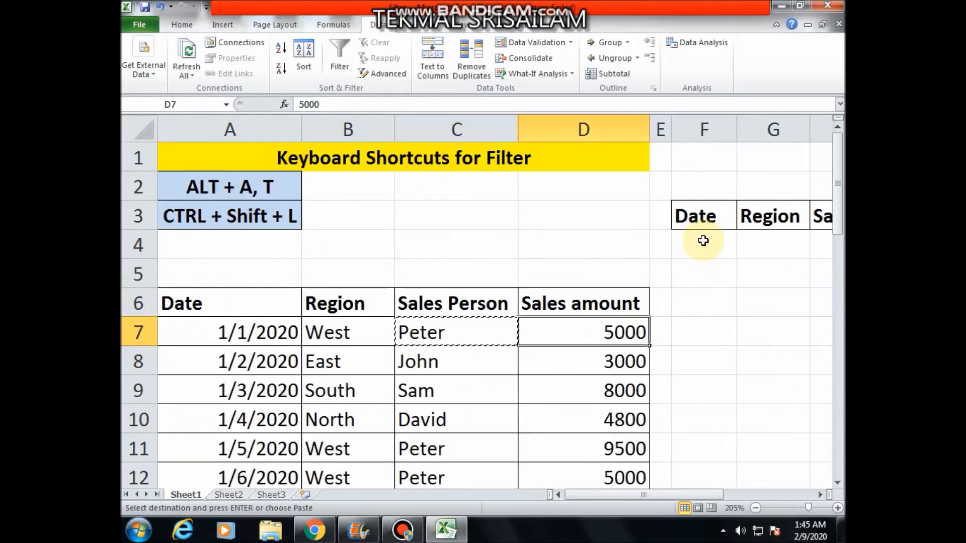
{"action": "key", "text": "Up"}
{"action": "key", "text": "Up"}
{"action": "key", "text": "Up"}
{"action": "key", "text": "Right"}
{"action": "key", "text": "Right"}
{"action": "key", "text": "Left"}
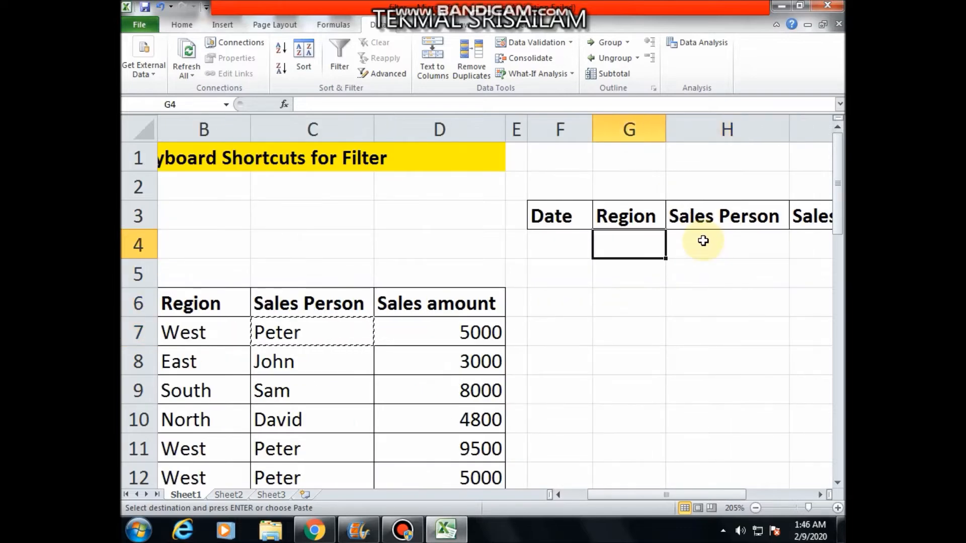
{"action": "key", "text": "Right"}
{"action": "key", "text": "ctrl+v"}
{"action": "key", "text": "Down"}
{"action": "key", "text": "Up"}
{"action": "key", "text": "Escape"}
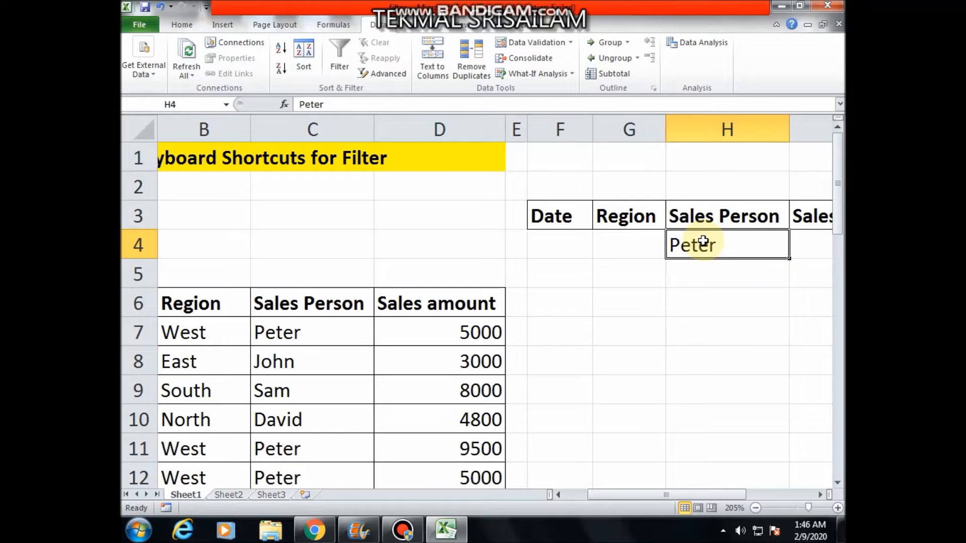
- Enter the criterion >5000 in cell I4, beneath the Sales amount header
{"action": "left_click", "coordinate": [809, 245]}
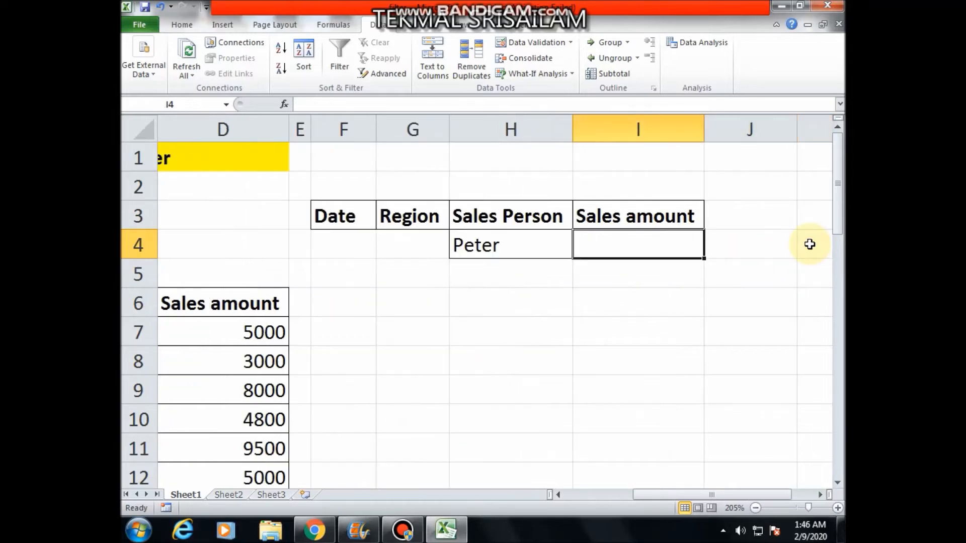
{"action": "type", "text": ">5000"}
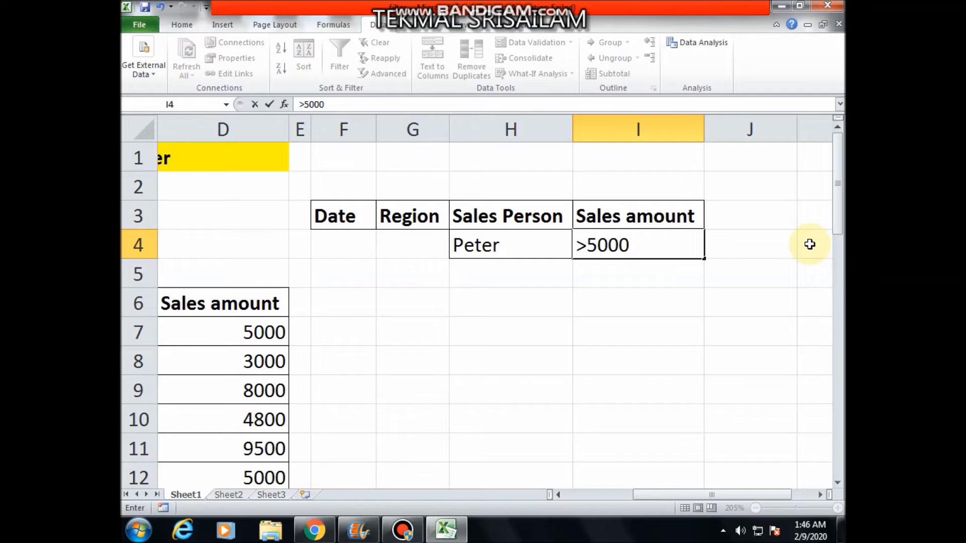
{"action": "key", "text": "Return"}
- Enter West in cell G4, beneath the Region header of the criteria row
{"action": "key", "text": "Up"}
{"action": "key", "text": "Left"}
{"action": "key", "text": "Left"}
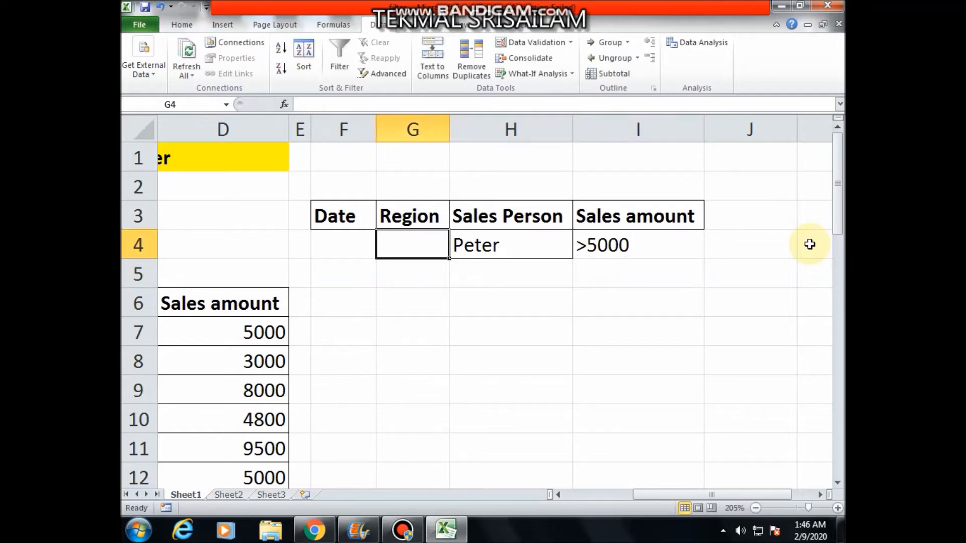
{"action": "type", "text": "Wses"}
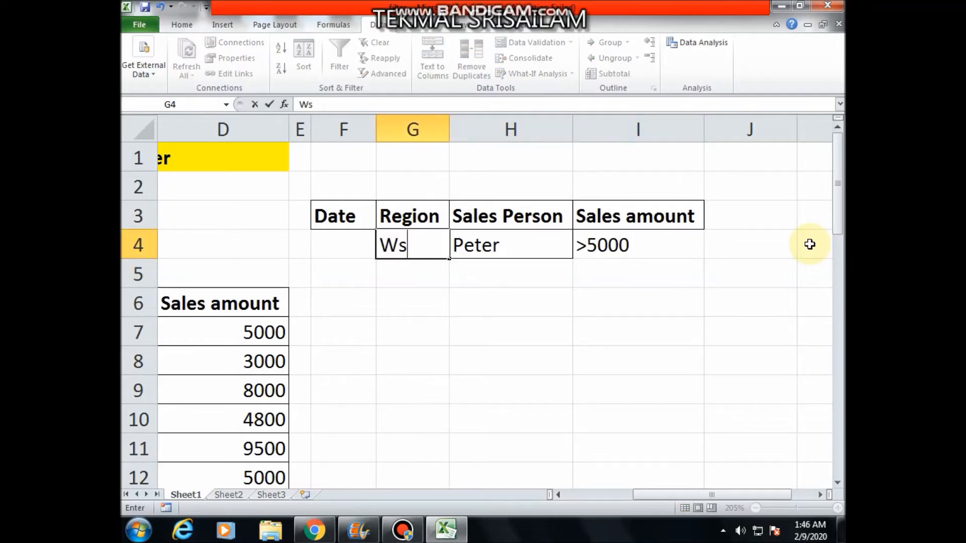
{"action": "key", "text": "BackSpace"}
{"action": "key", "text": "BackSpace"}
{"action": "key", "text": "BackSpace"}
{"action": "type", "text": "est"}
{"action": "key", "text": "Return"}
{"action": "key", "text": "Down"}
{"action": "key", "text": "Right"}
{"action": "key", "text": "Left"}
{"action": "key", "text": "Left"}
{"action": "key", "text": "Down"}
{"action": "key", "text": "Down"}
{"action": "key", "text": "Left"}
{"action": "key", "text": "Up"}
{"action": "key", "text": "Right"}
{"action": "key", "text": "Right"}
{"action": "key", "text": "Left"}
{"action": "key", "text": "Right"}
{"action": "key", "text": "Down"}
{"action": "key", "text": "Left"}
{"action": "key", "text": "Up"}
{"action": "key", "text": "Right"}
{"action": "key", "text": "Left"}
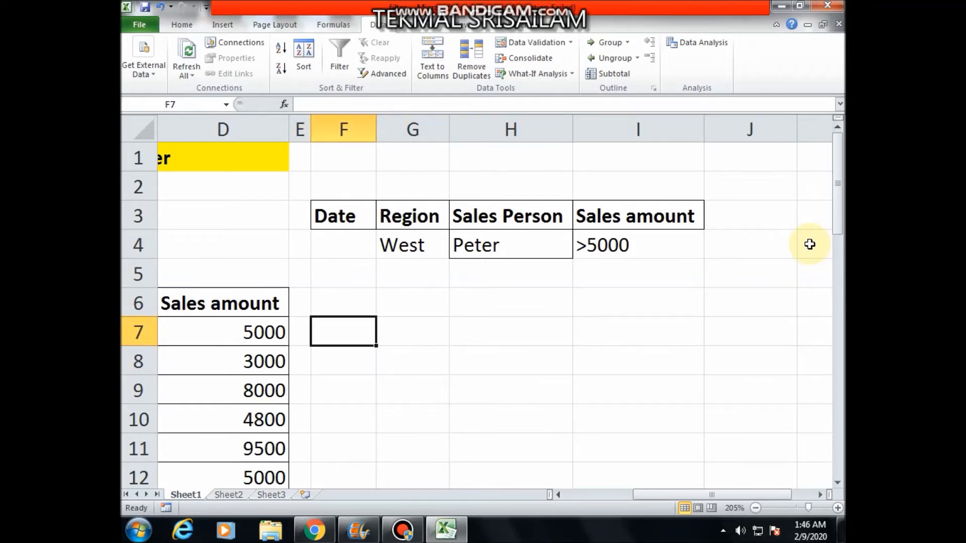
{"action": "key", "text": "Down"}
{"action": "key", "text": "Left"}
{"action": "key", "text": "Up"}
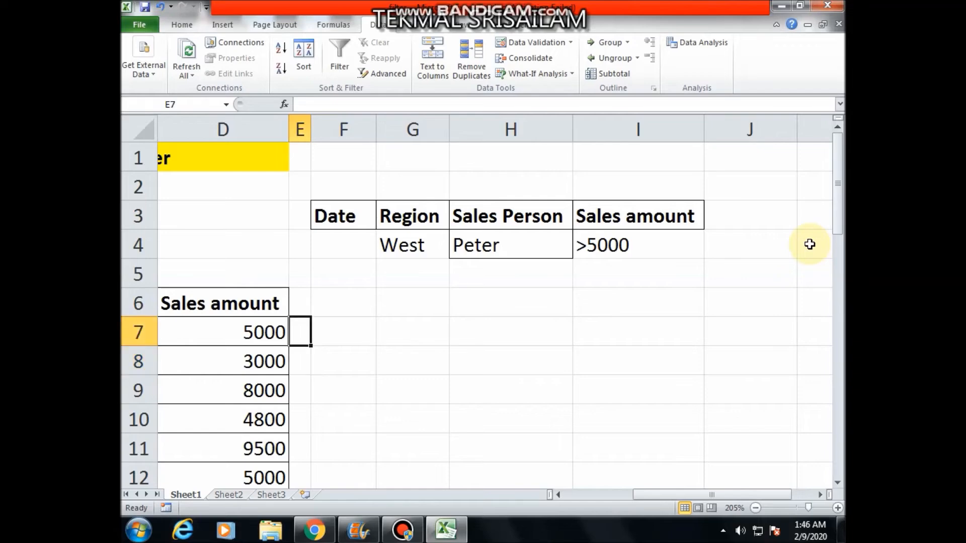
{"action": "key", "text": "Right"}
{"action": "key", "text": "Left"}
{"action": "key", "text": "Left"}
{"action": "key", "text": "Left"}
{"action": "key", "text": "Left"}
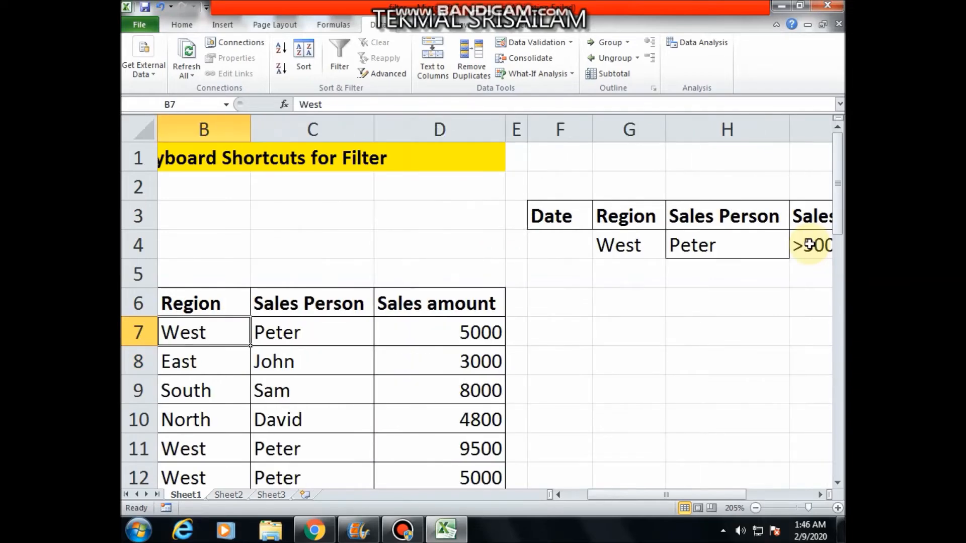
{"action": "key", "text": "Right"}
{"action": "key", "text": "Right"}
{"action": "key", "text": "Right"}
{"action": "key", "text": "Right"}
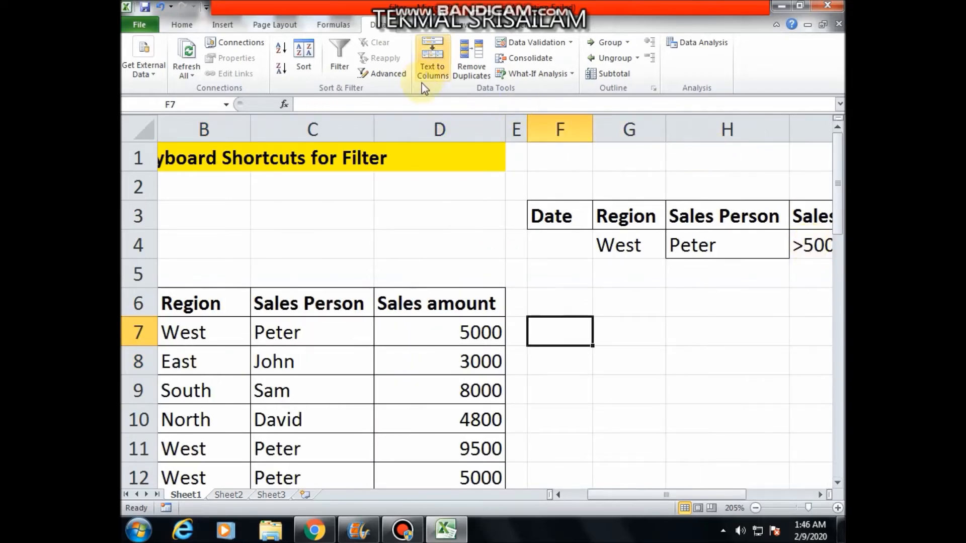
- Start an Advanced Filter on the list range A6:D37 with the option to copy to another location
{"action": "left_click", "coordinate": [384, 75]}
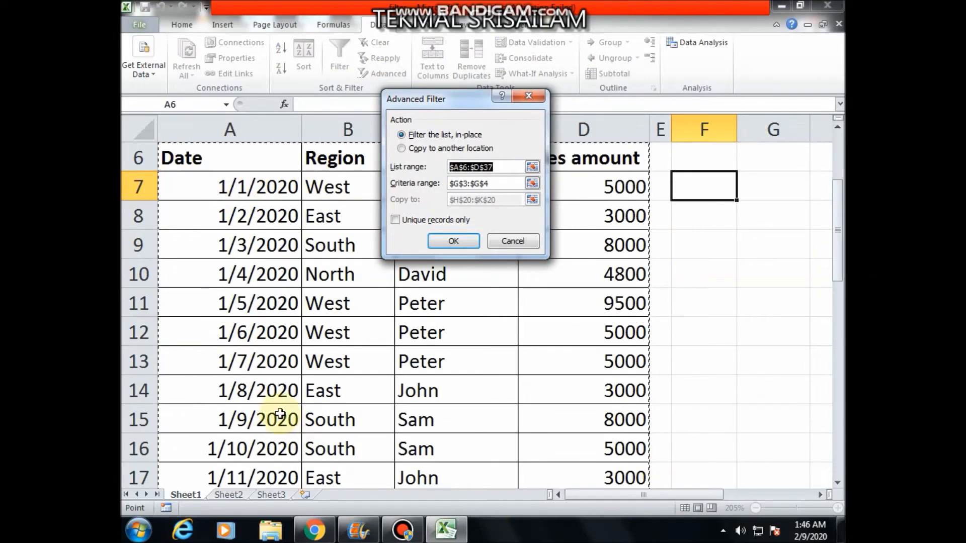
{"action": "left_click", "coordinate": [513, 168]}
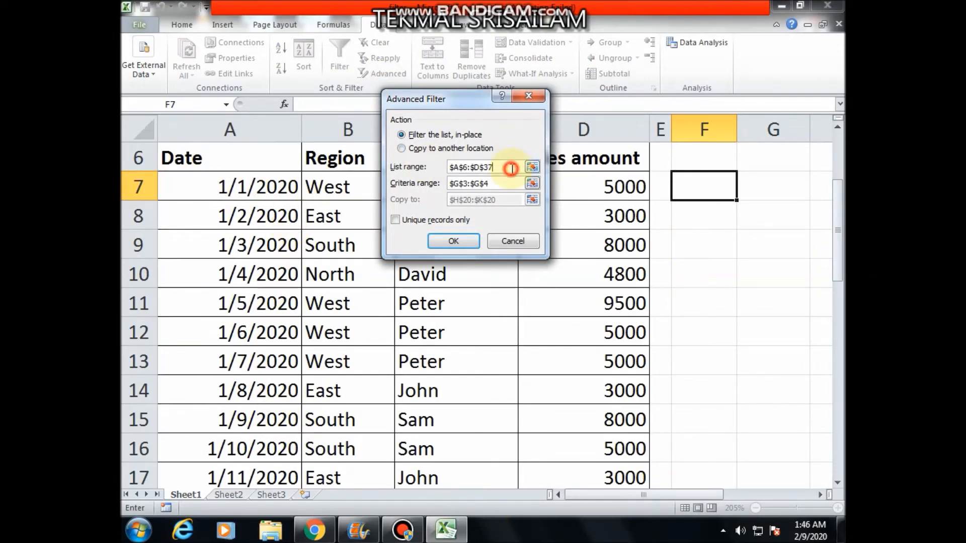
{"action": "left_click", "coordinate": [405, 149]}
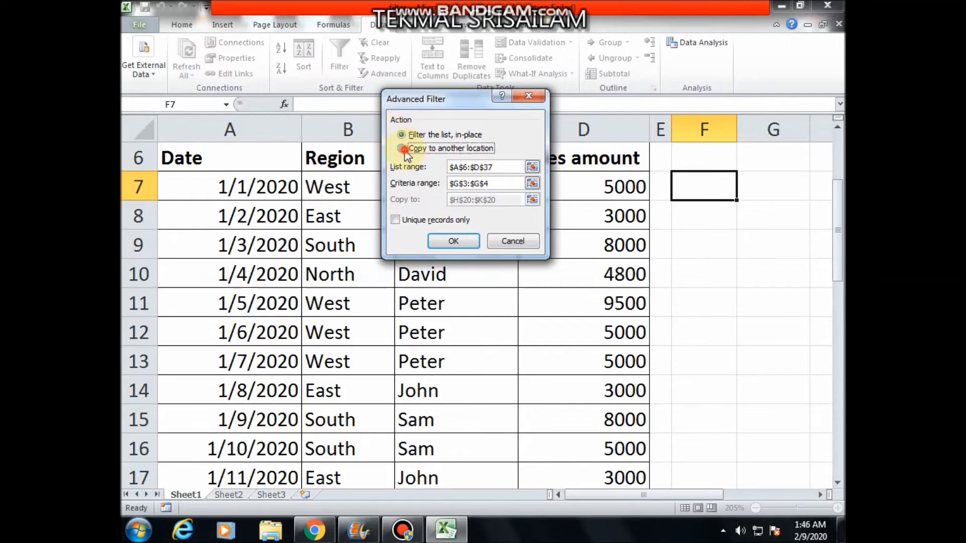
{"action": "left_click", "coordinate": [500, 167]}
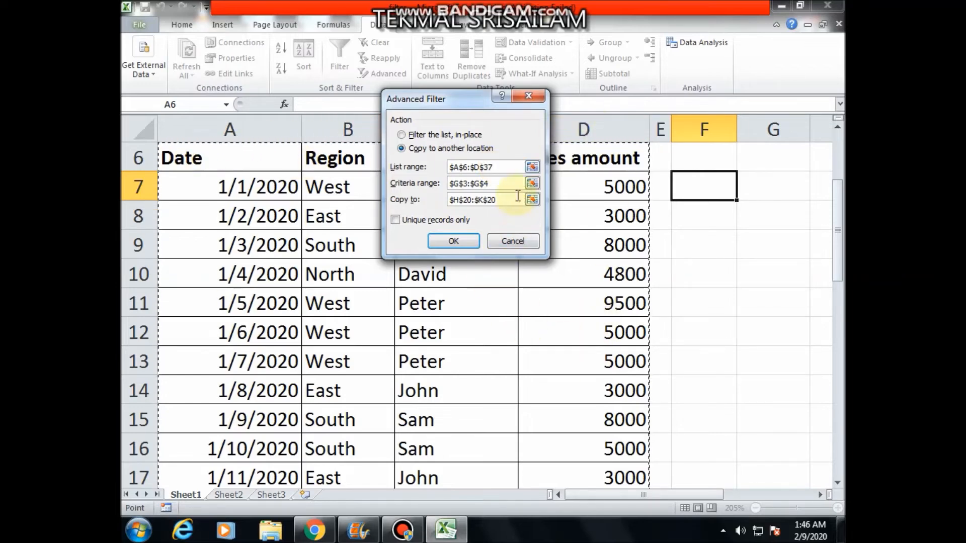
- Replace the Advanced Filter's criteria range with the Region header and its value, G3:G4
{"action": "left_click", "coordinate": [492, 181]}
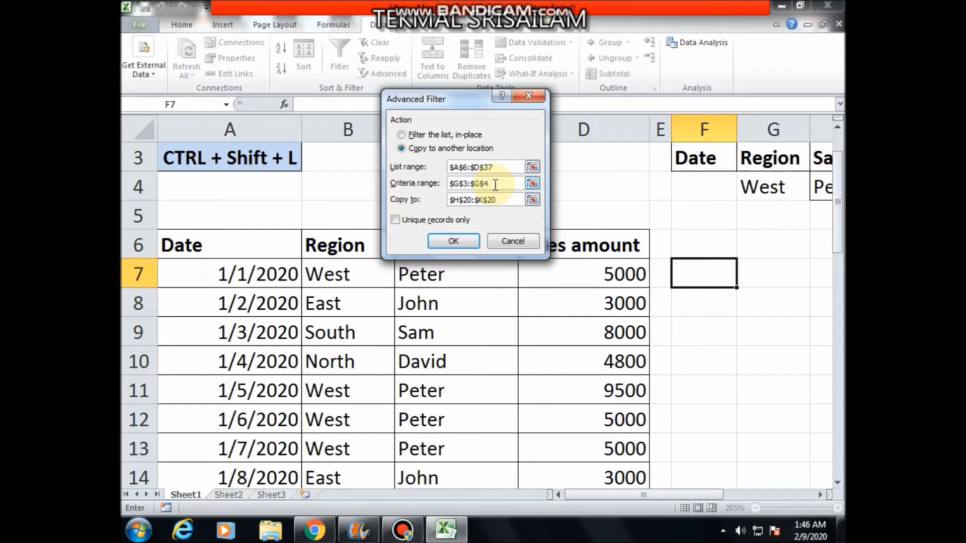
{"action": "key", "text": "BackSpace"}
{"action": "key", "text": "BackSpace"}
{"action": "key", "text": "BackSpace"}
{"action": "key", "text": "BackSpace"}
{"action": "key", "text": "BackSpace"}
{"action": "key", "text": "BackSpace"}
{"action": "key", "text": "BackSpace"}
{"action": "key", "text": "BackSpace"}
{"action": "left_click_drag", "start_coordinate": [791, 156], "coordinate": [782, 190]}
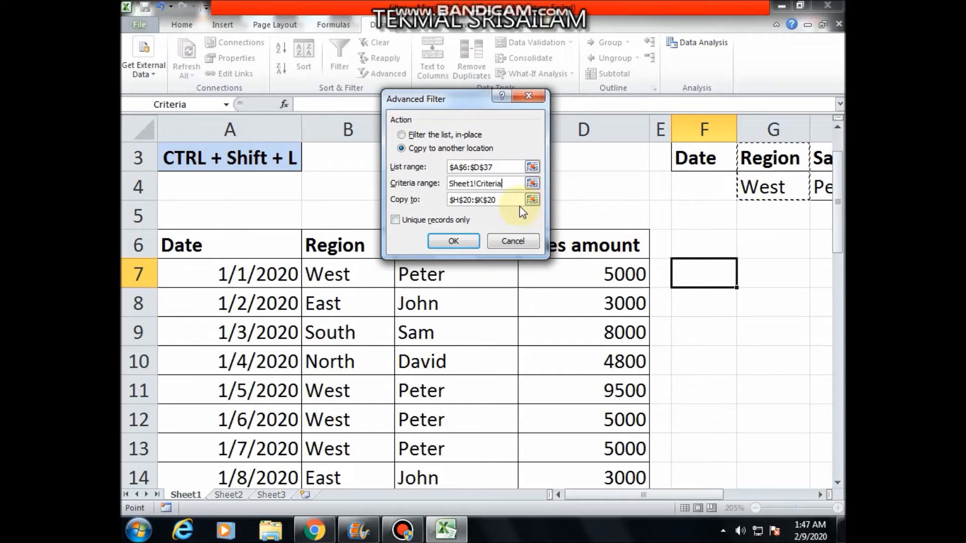
- Extract the filtered rows to a destination starting at F7, and auto-fit column F to show its dates
{"action": "left_click", "coordinate": [504, 200]}
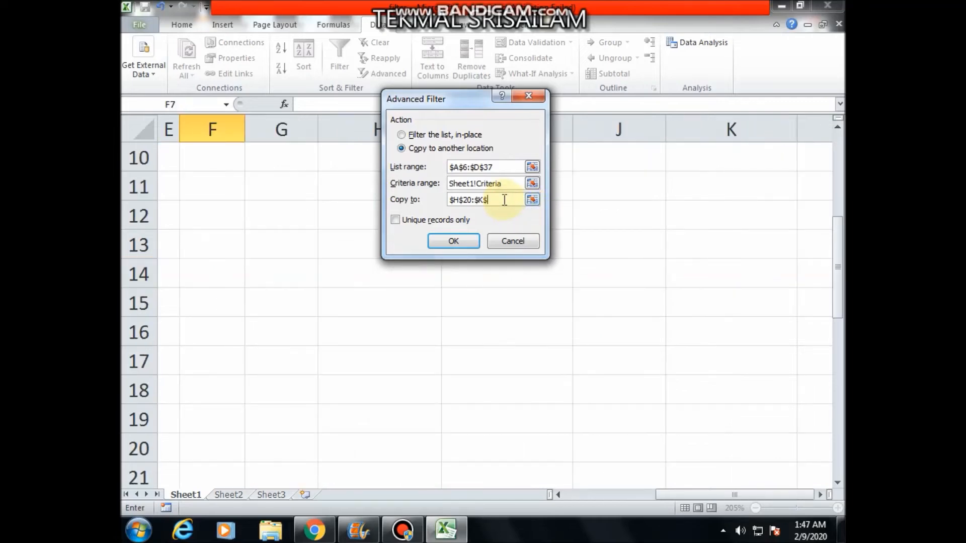
{"action": "scroll", "coordinate": [711, 295], "scroll_direction": "up", "scroll_amount": 3}
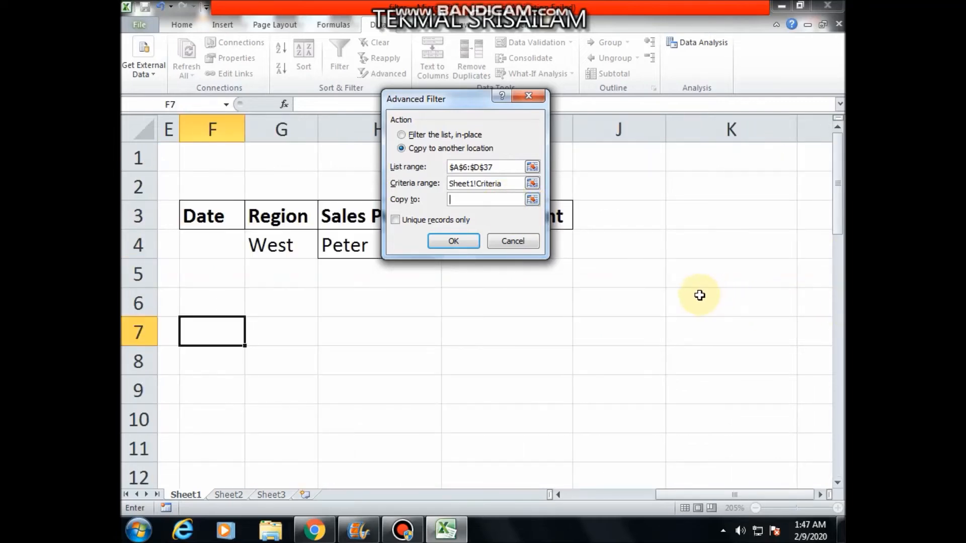
{"action": "left_click", "coordinate": [208, 328]}
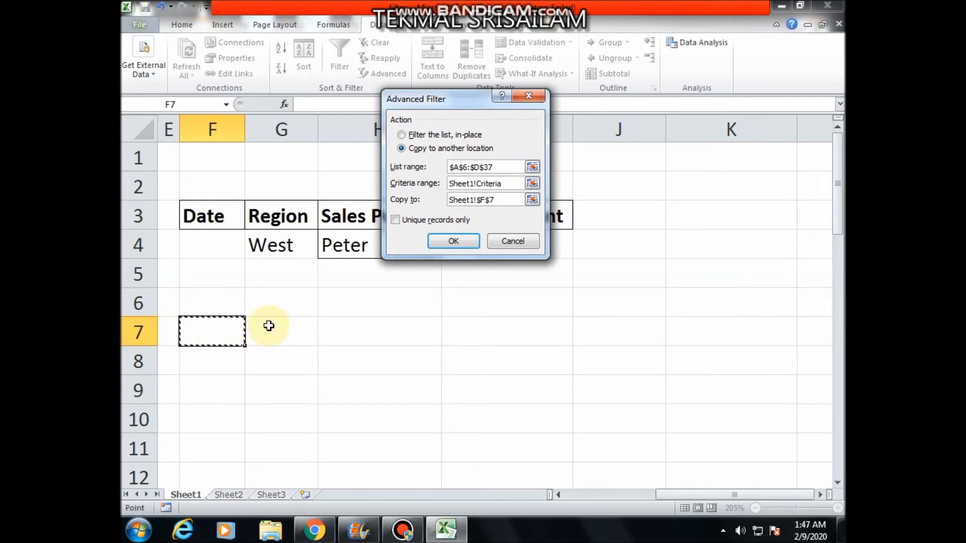
{"action": "left_click", "coordinate": [439, 241]}
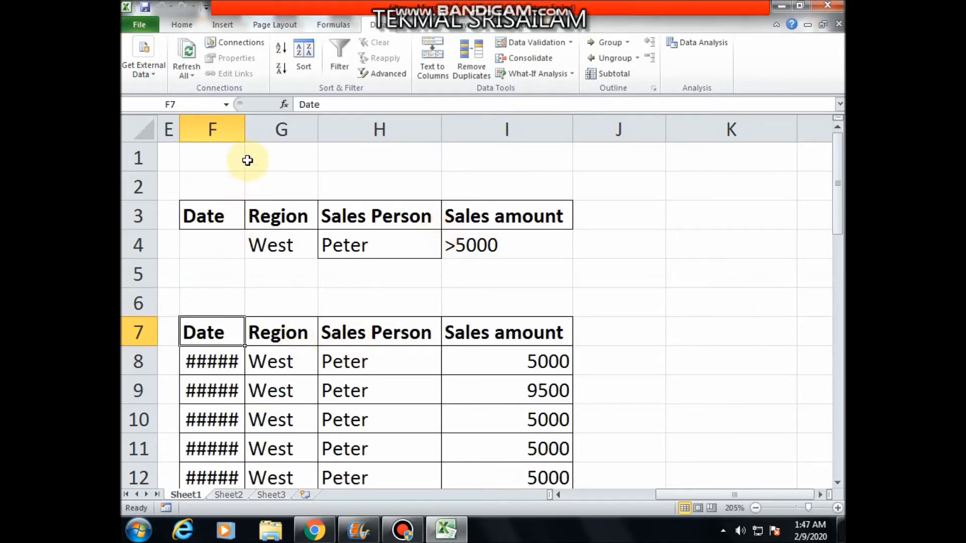
{"action": "double_click", "coordinate": [245, 125]}
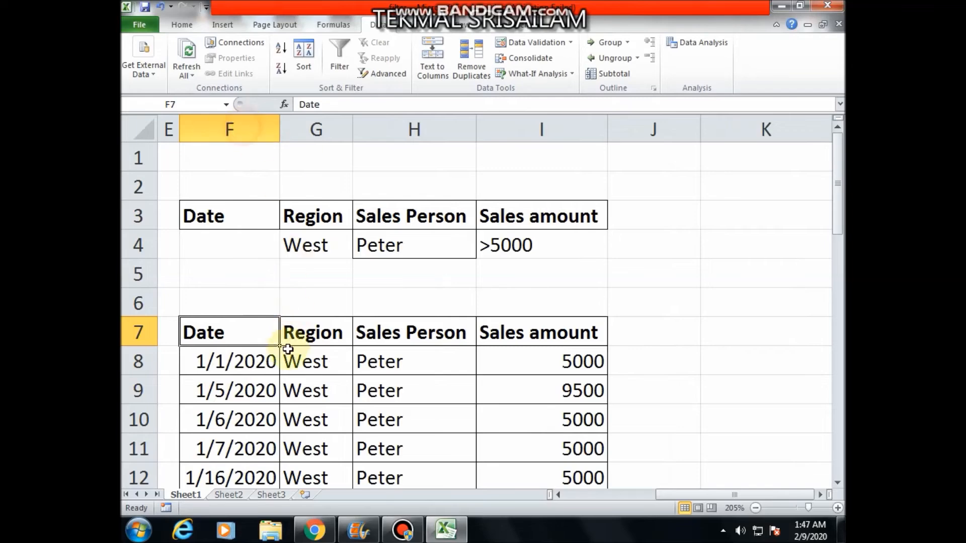
- Examine the extracted rows beneath the F7 header row and compare them with the source sales table
{"action": "left_click", "coordinate": [307, 375]}
{"action": "scroll", "coordinate": [314, 384], "scroll_direction": "down", "scroll_amount": 3}
{"action": "scroll", "coordinate": [312, 383], "scroll_direction": "up", "scroll_amount": 2}
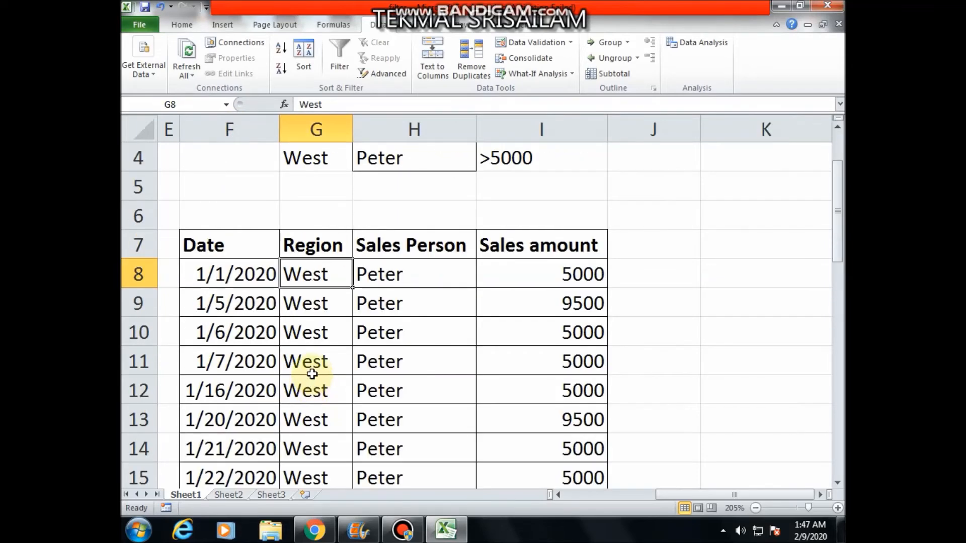
{"action": "scroll", "coordinate": [312, 374], "scroll_direction": "down", "scroll_amount": 3}
{"action": "scroll", "coordinate": [312, 374], "scroll_direction": "up", "scroll_amount": 3}
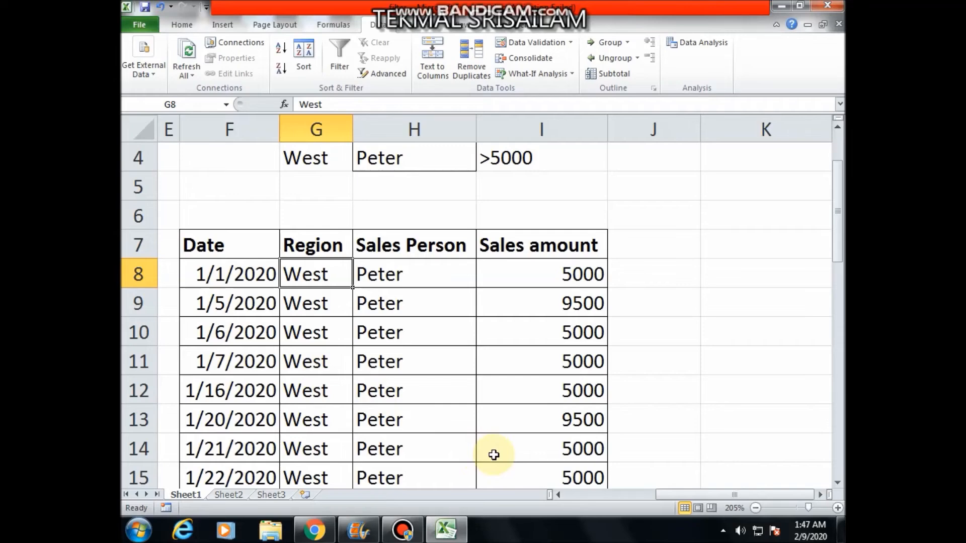
{"action": "scroll", "coordinate": [494, 454], "scroll_direction": "down", "scroll_amount": 3}
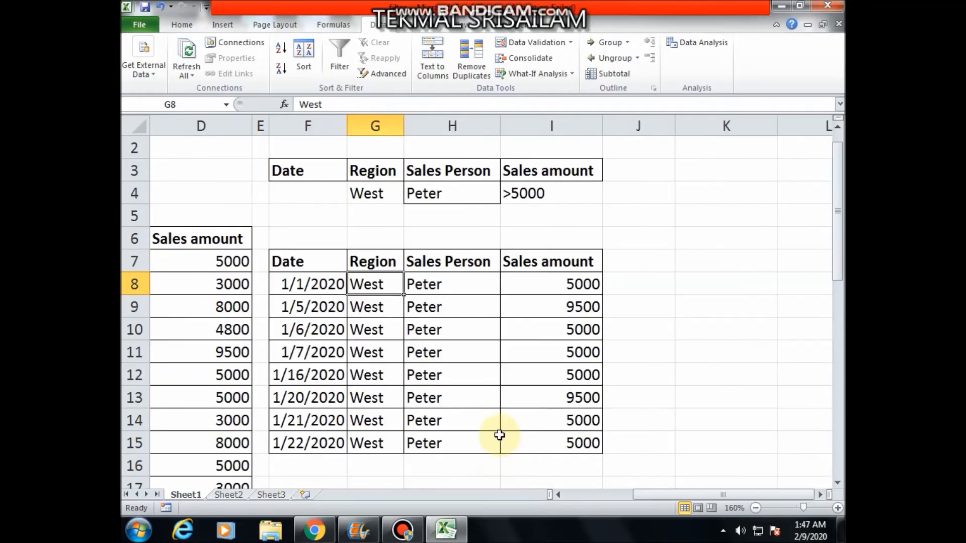
{"action": "scroll", "coordinate": [503, 443], "scroll_direction": "down", "scroll_amount": 2}
{"action": "left_click_drag", "start_coordinate": [666, 496], "coordinate": [606, 491]}
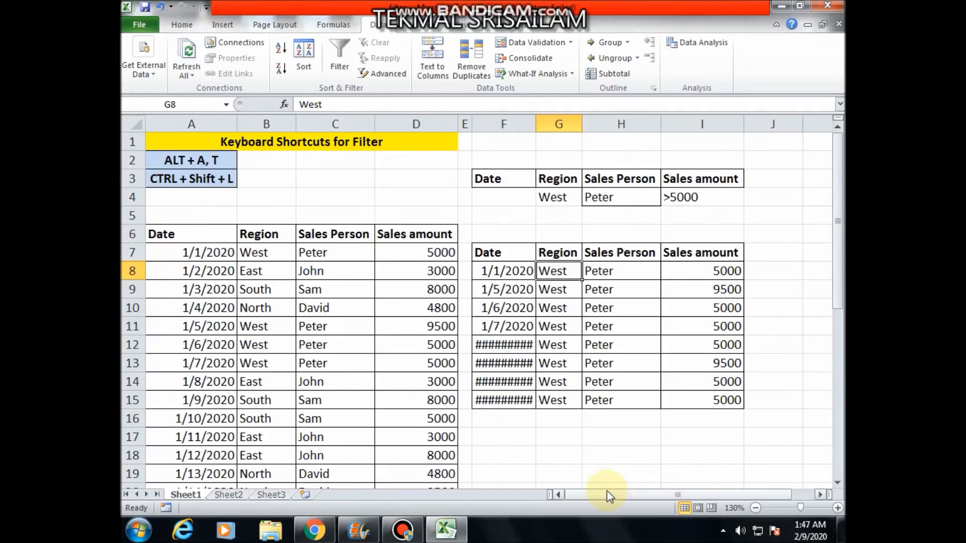
- Start another Advanced Filter on A6:D37 with the Sales Person criteria in H3:H4
{"action": "left_click", "coordinate": [501, 439]}
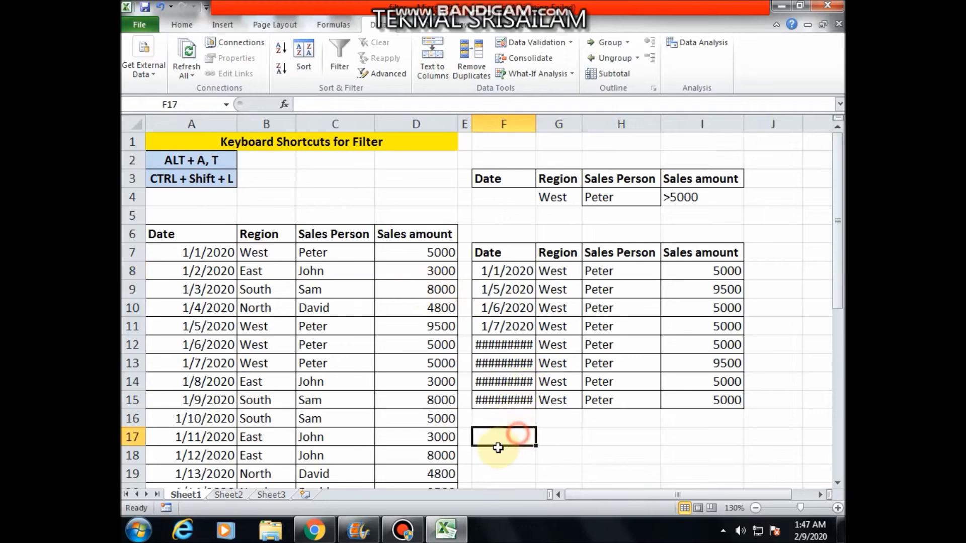
{"action": "left_click", "coordinate": [378, 73]}
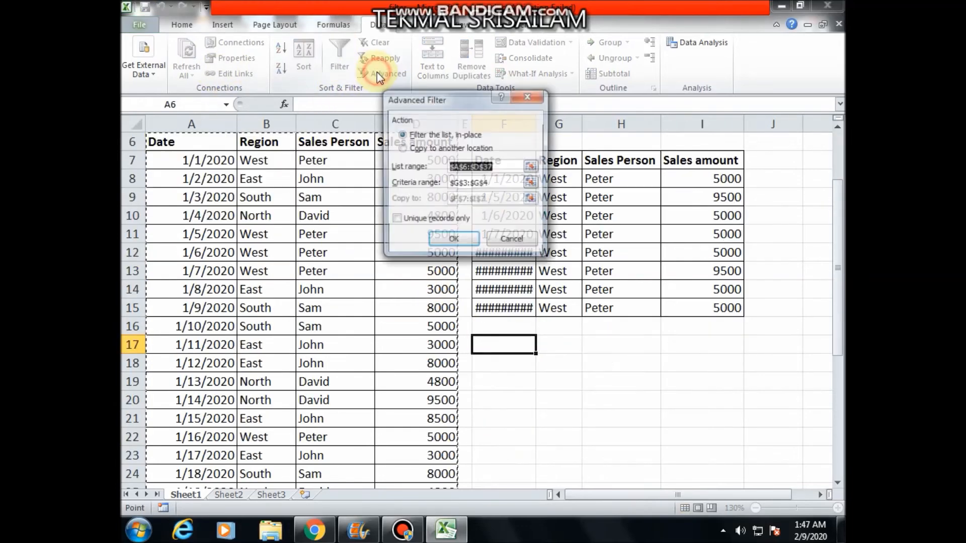
{"action": "left_click", "coordinate": [497, 183]}
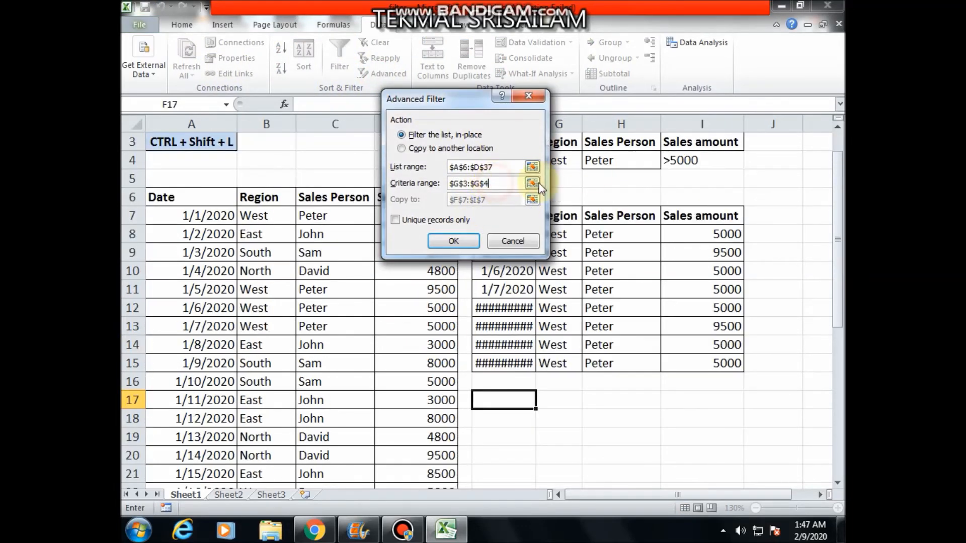
{"action": "left_click_drag", "start_coordinate": [629, 140], "coordinate": [630, 159]}
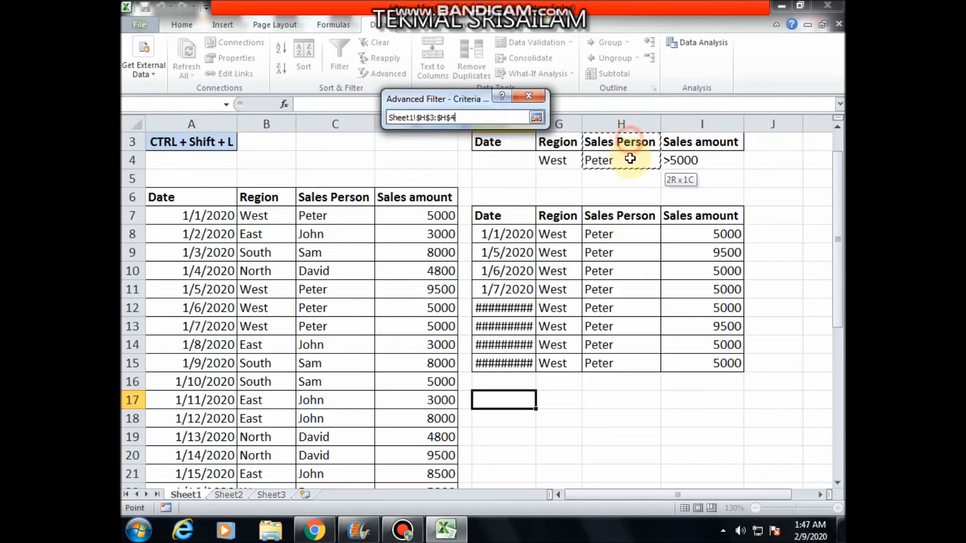
- Copy the rows matching the Sales Person criterion to another location starting at F17, and review the extracted list
{"action": "left_click", "coordinate": [401, 149]}
{"action": "left_click", "coordinate": [485, 200]}
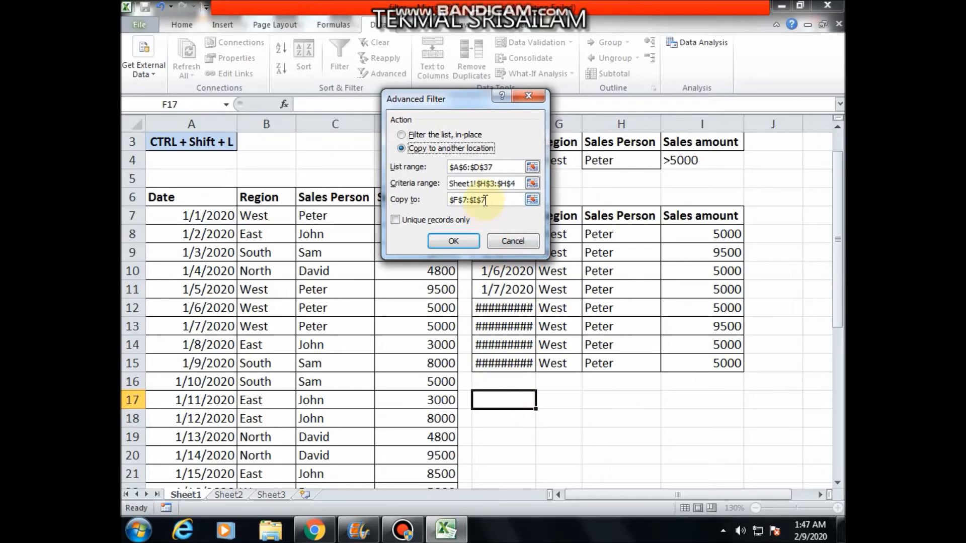
{"action": "left_click", "coordinate": [504, 400]}
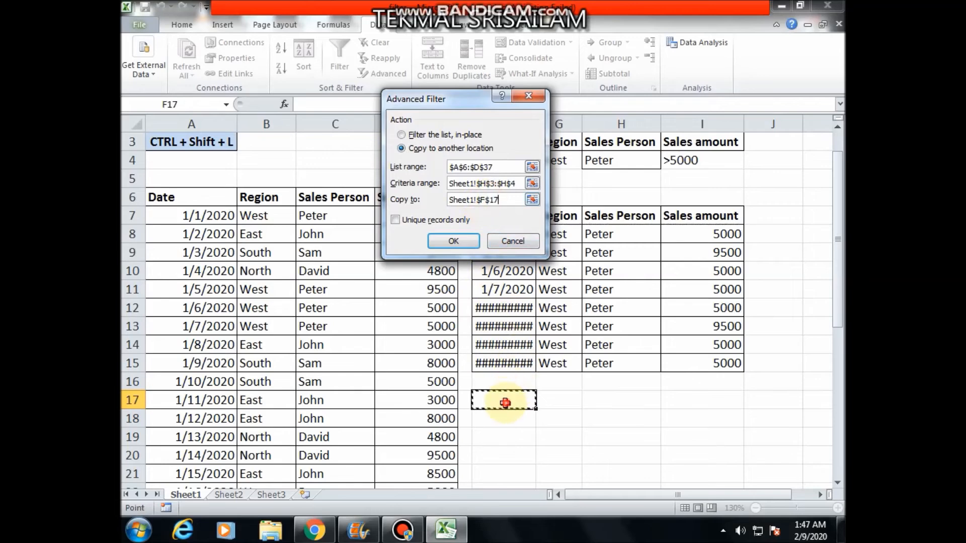
{"action": "left_click", "coordinate": [457, 243]}
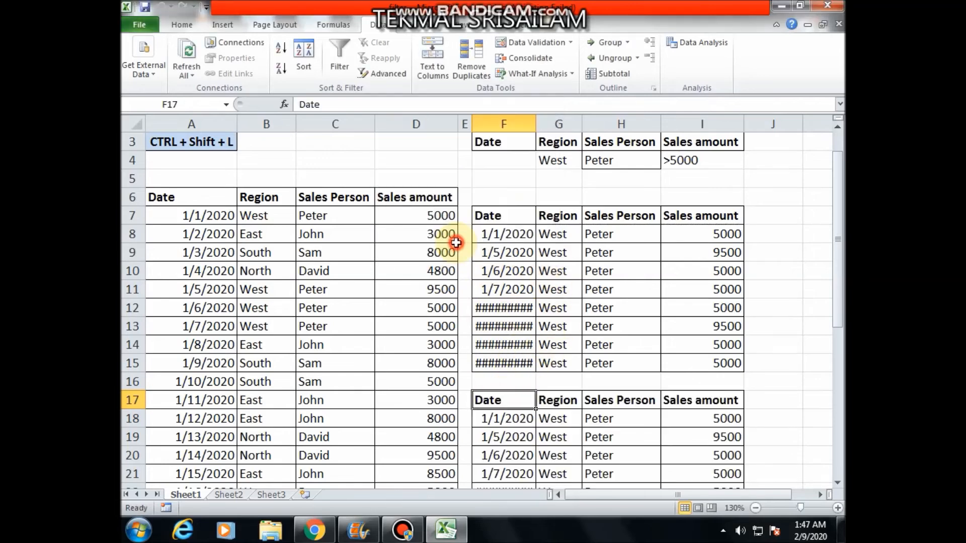
{"action": "scroll", "coordinate": [606, 421], "scroll_direction": "down", "scroll_amount": 3}
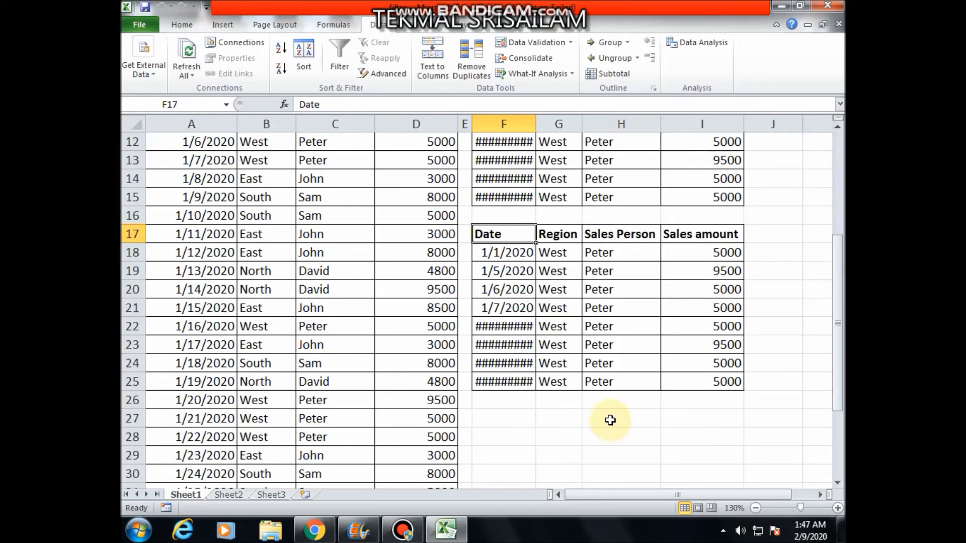
- Start another Advanced Filter on A6:D37 that copies to another location, using the Sales amount criteria in I3:I4
{"action": "left_click", "coordinate": [526, 418]}
{"action": "scroll", "coordinate": [598, 362], "scroll_direction": "up", "scroll_amount": 3}
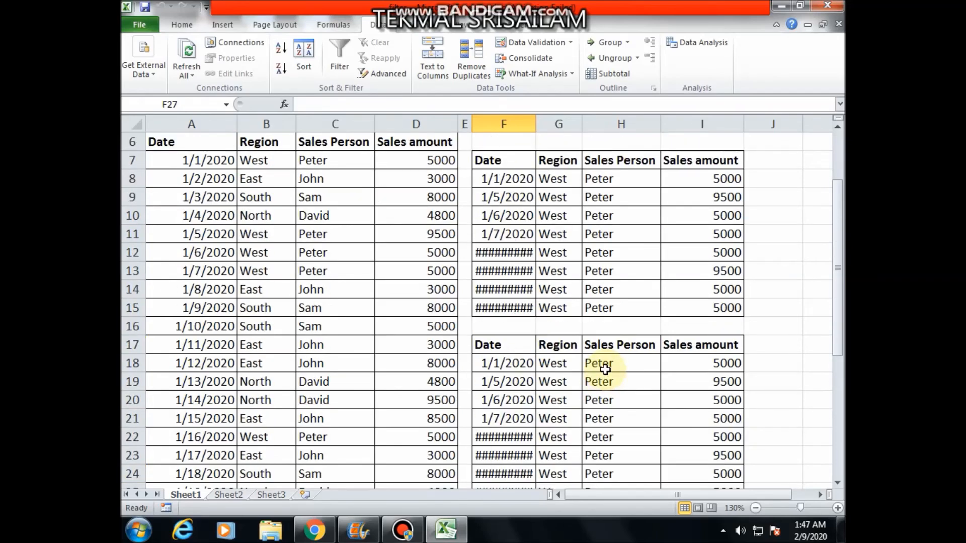
{"action": "scroll", "coordinate": [604, 252], "scroll_direction": "down", "scroll_amount": 2}
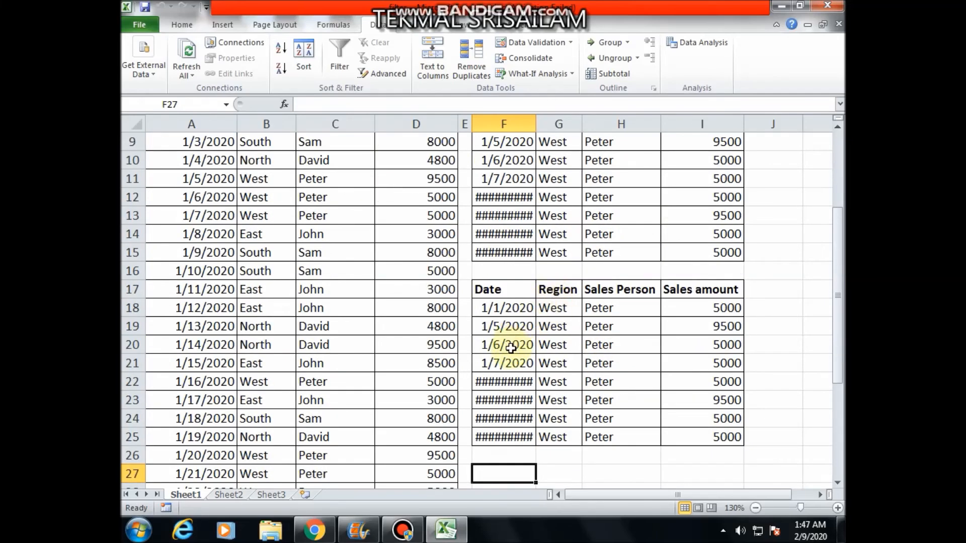
{"action": "left_click", "coordinate": [377, 74]}
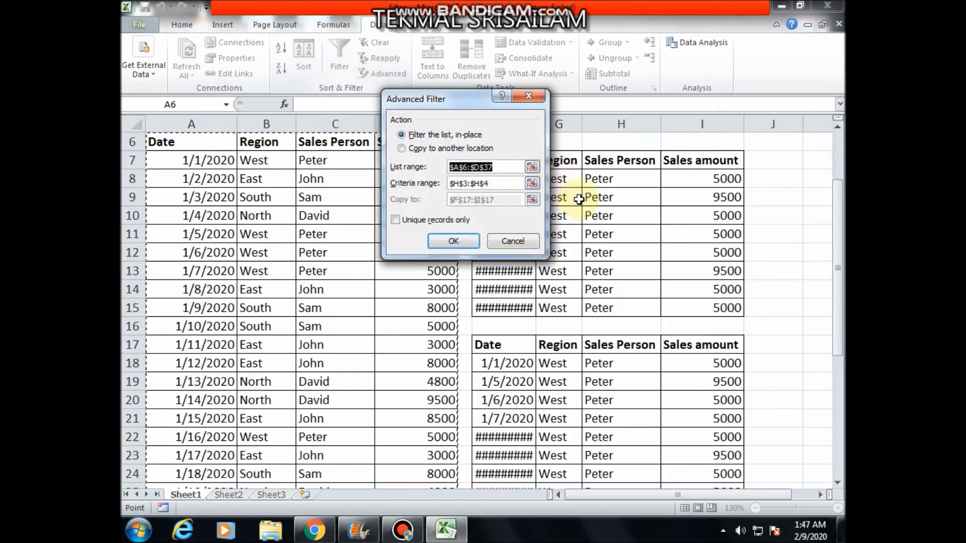
{"action": "left_click", "coordinate": [496, 183]}
{"action": "left_click", "coordinate": [401, 148]}
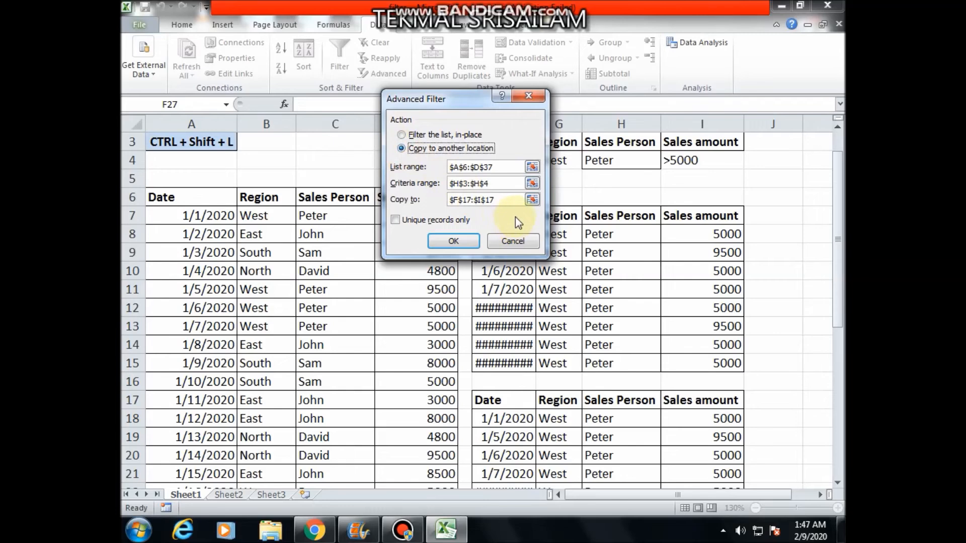
{"action": "left_click_drag", "start_coordinate": [701, 142], "coordinate": [707, 158]}
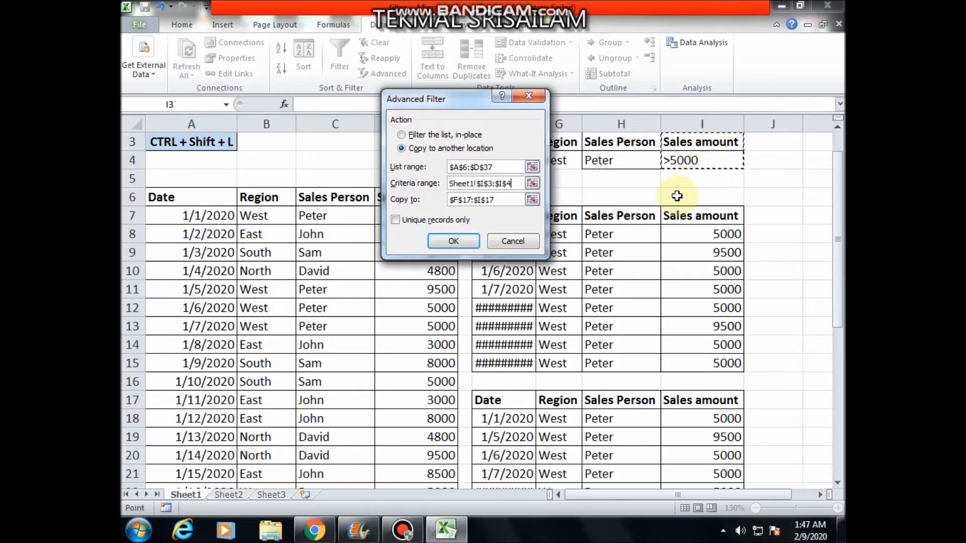
- Replace the copy destination with F27, extract the rows matching the Sales amount criterion, and check them against the criterion in I4
{"action": "left_click", "coordinate": [509, 201]}
{"action": "scroll", "coordinate": [504, 352], "scroll_direction": "down", "scroll_amount": 5}
{"action": "left_click", "coordinate": [513, 328]}
{"action": "left_click_drag", "start_coordinate": [513, 200], "coordinate": [355, 197]}
{"action": "key", "text": "BackSpace"}
{"action": "left_click", "coordinate": [476, 307]}
{"action": "left_click", "coordinate": [453, 241]}
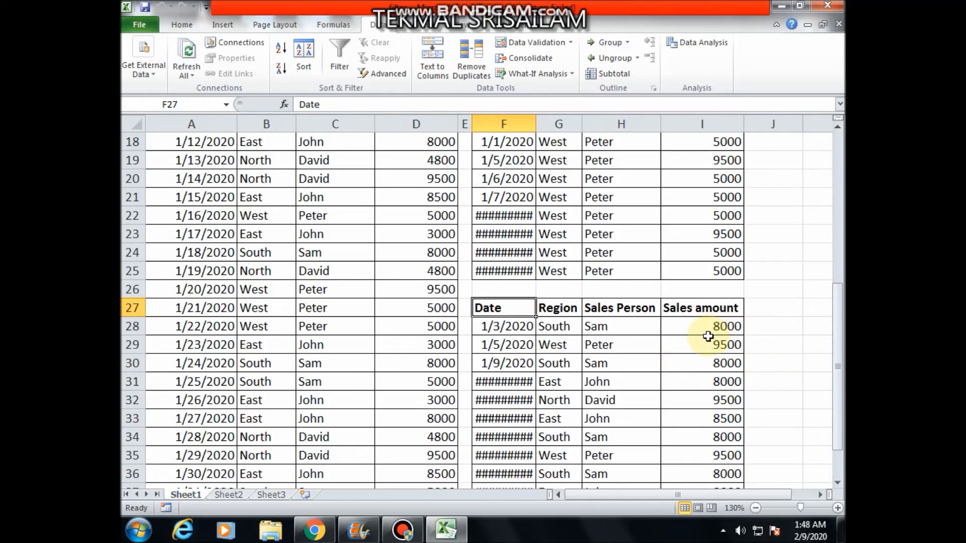
{"action": "scroll", "coordinate": [518, 340], "scroll_direction": "down", "scroll_amount": 4}
{"action": "scroll", "coordinate": [523, 348], "scroll_direction": "up", "scroll_amount": 10}
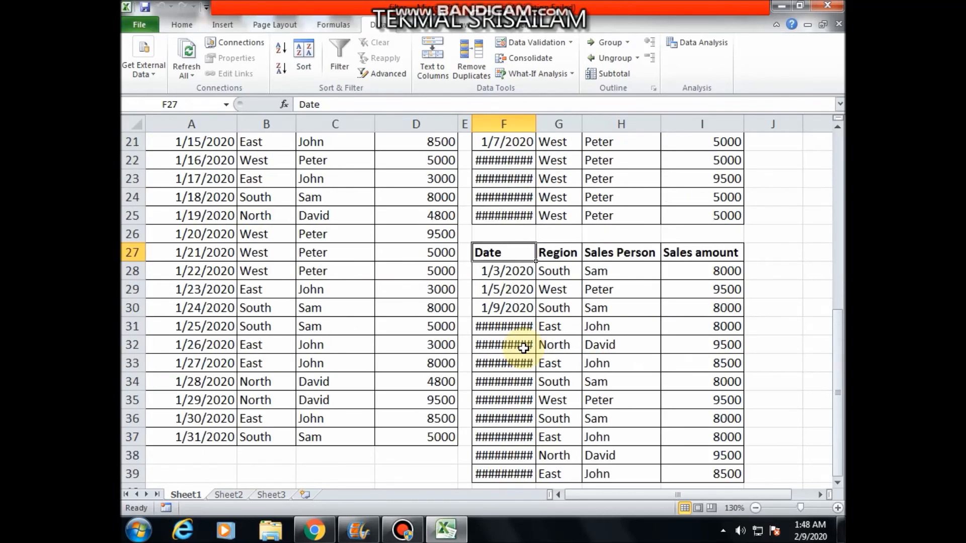
{"action": "left_click", "coordinate": [701, 196]}
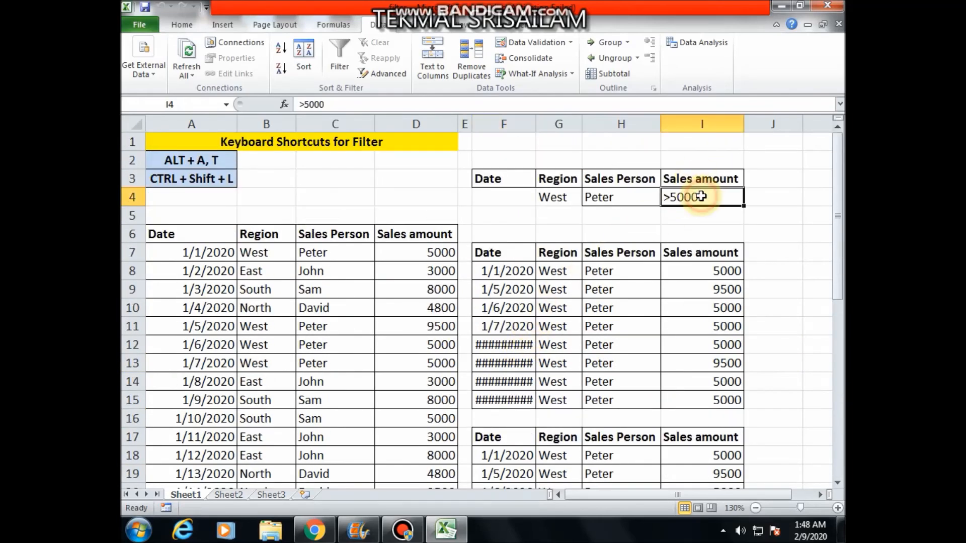